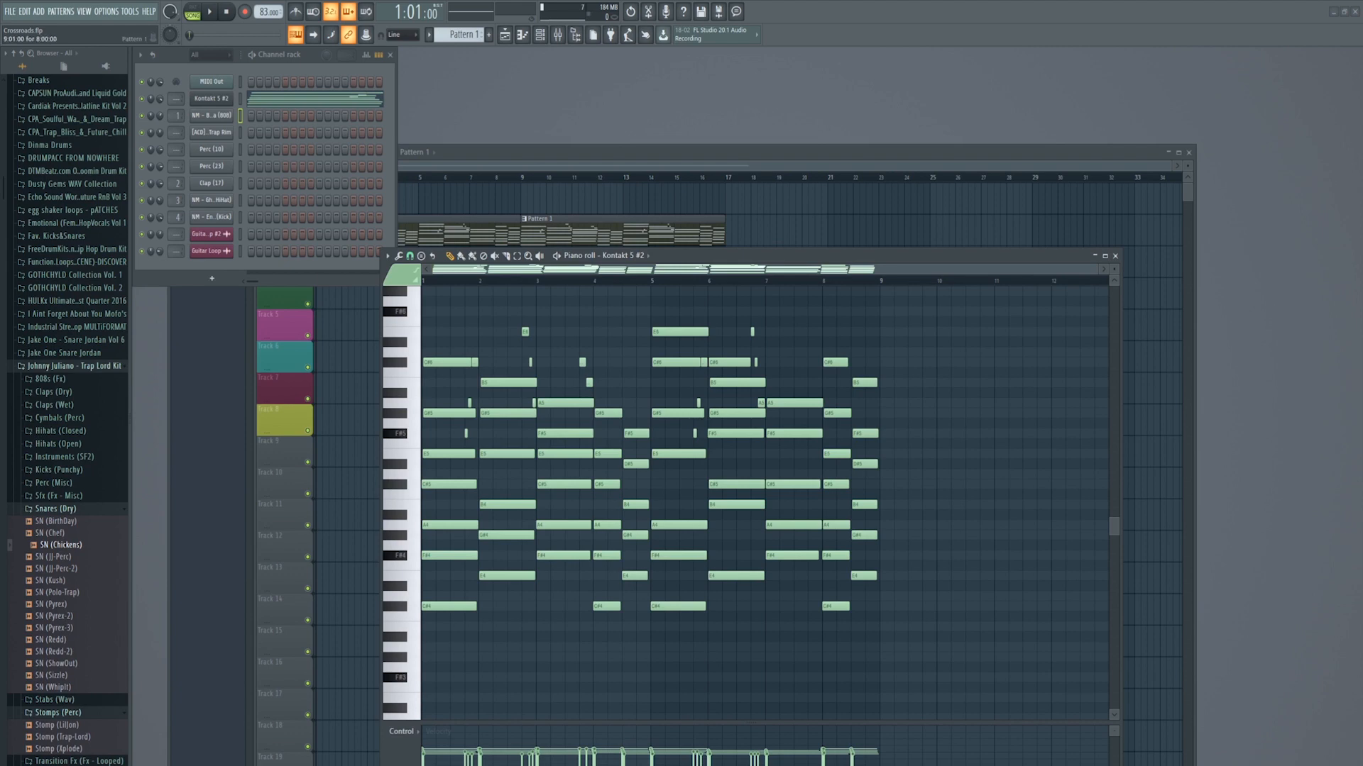
- Play back the Kontakt 5 #2 chord pattern and examine its notes across all eight bars in the piano roll
key("F5")
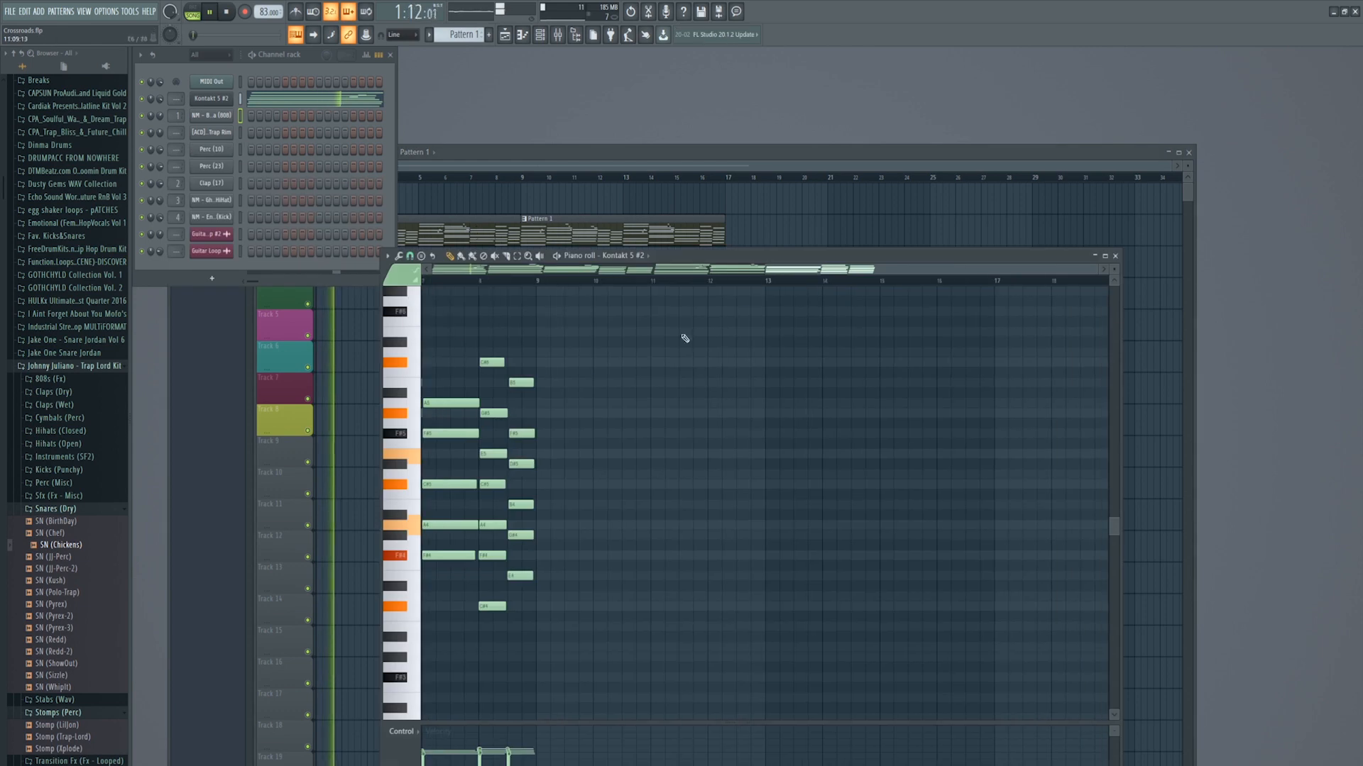
left_click_drag(843, 273, 511, 275)
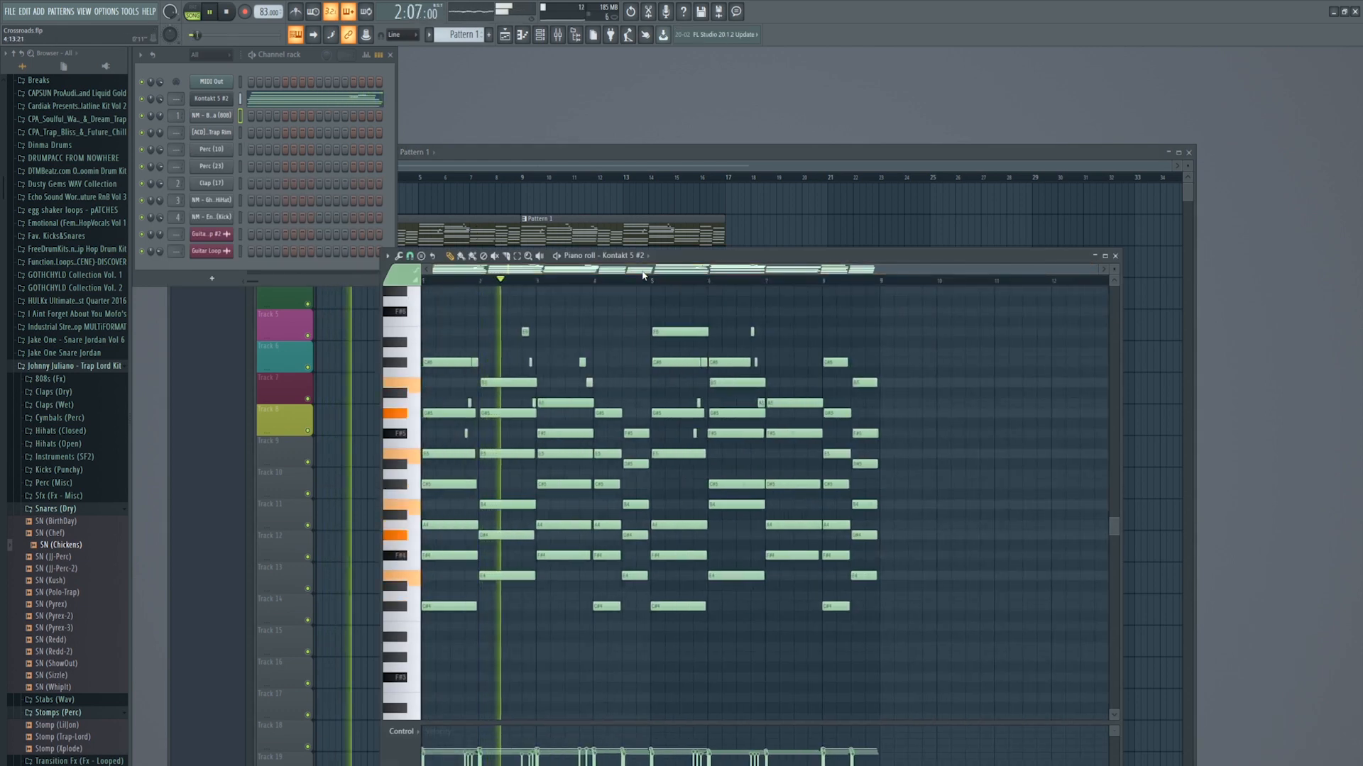
scroll(647, 284, "up", 1)
scroll(648, 284, "up", 2)
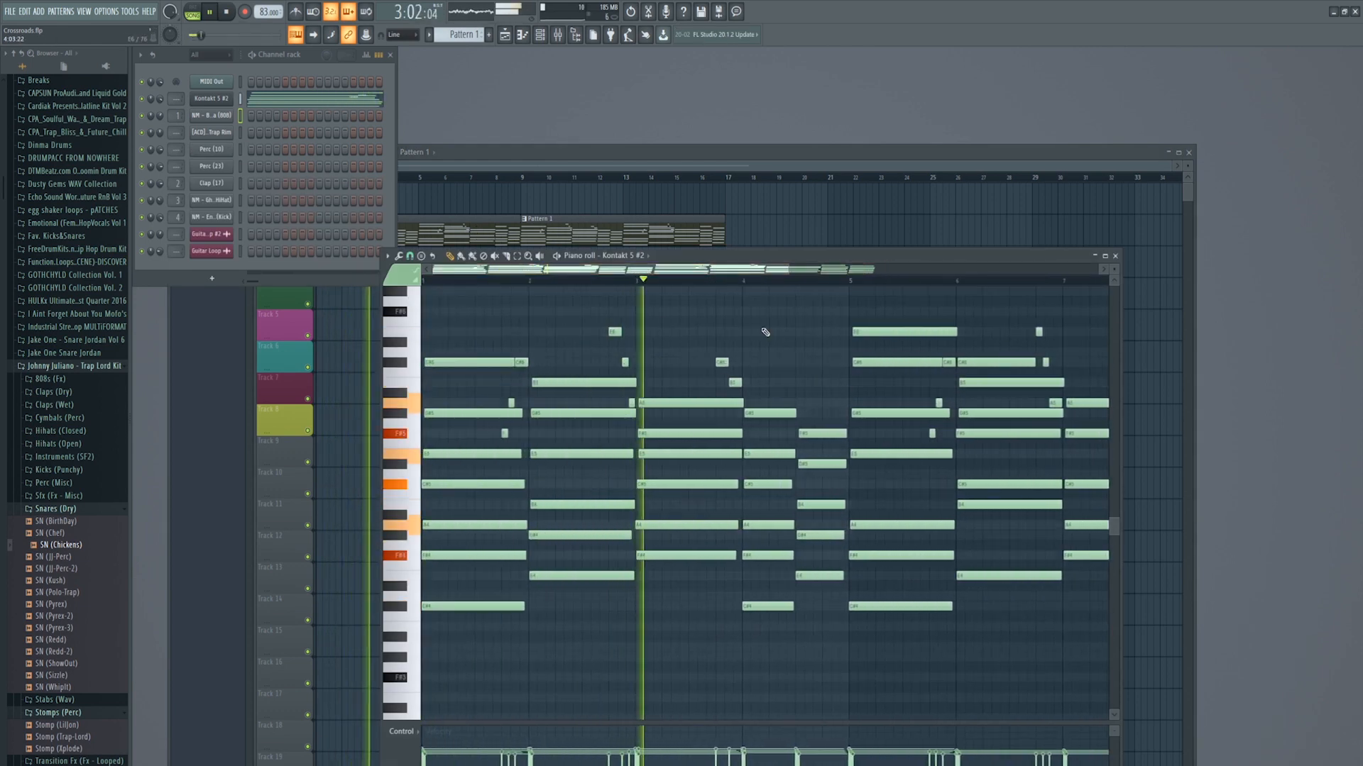
scroll(765, 332, "up", 1)
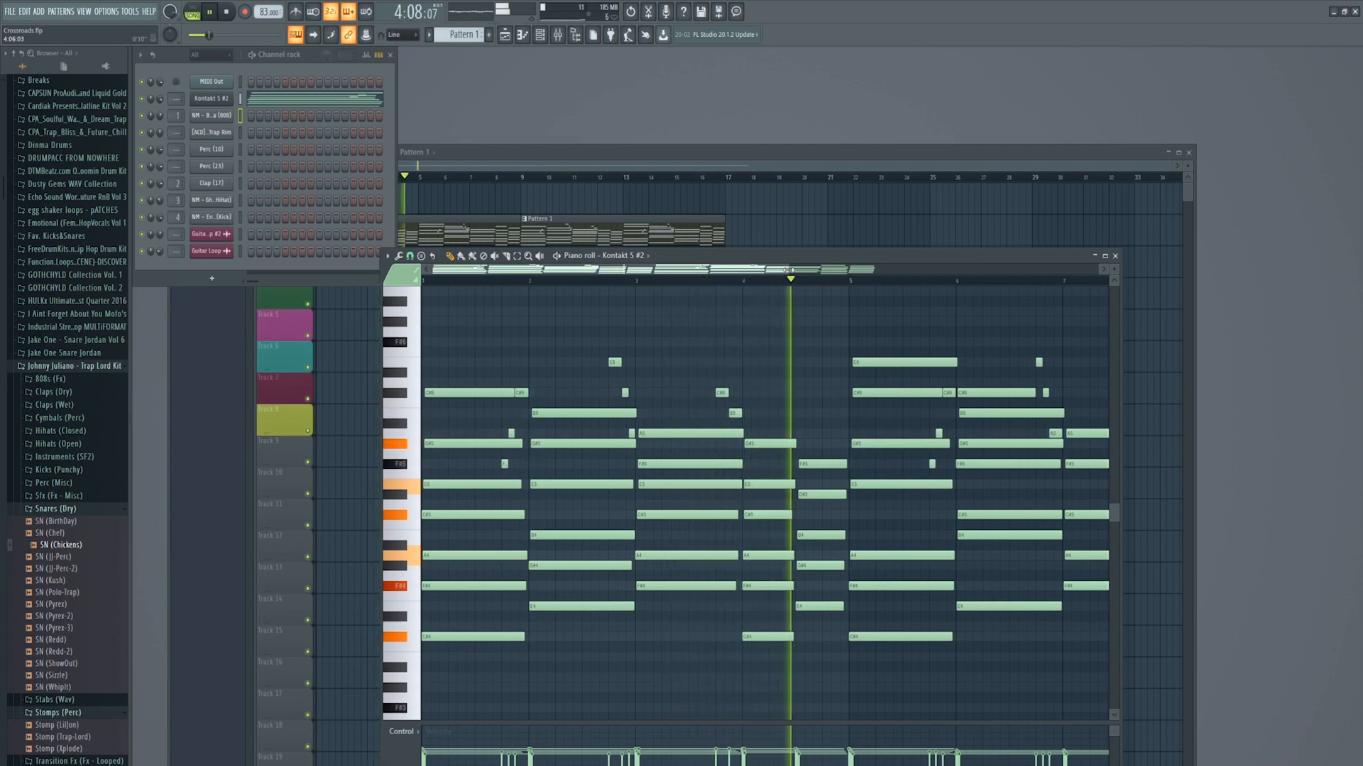
left_click_drag(789, 270, 946, 282)
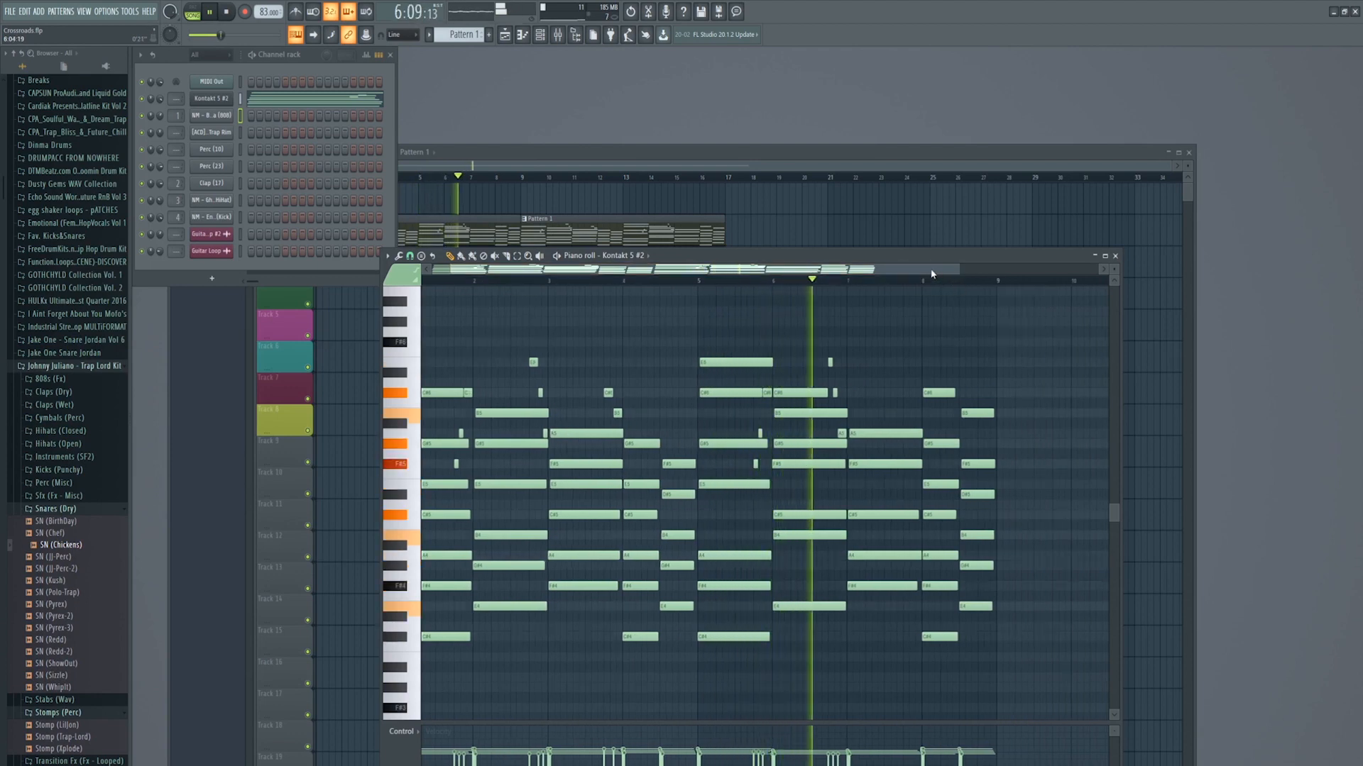
left_click_drag(932, 274, 881, 272)
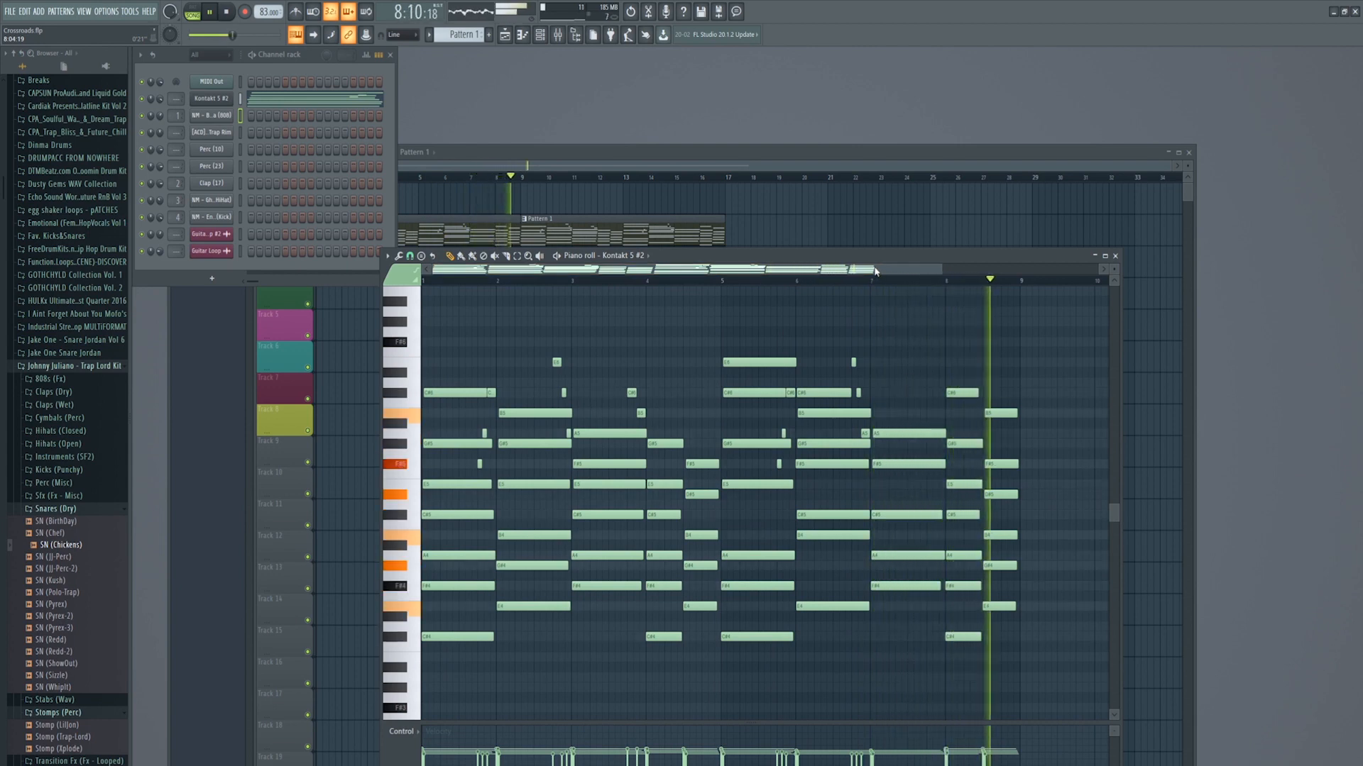
key("space")
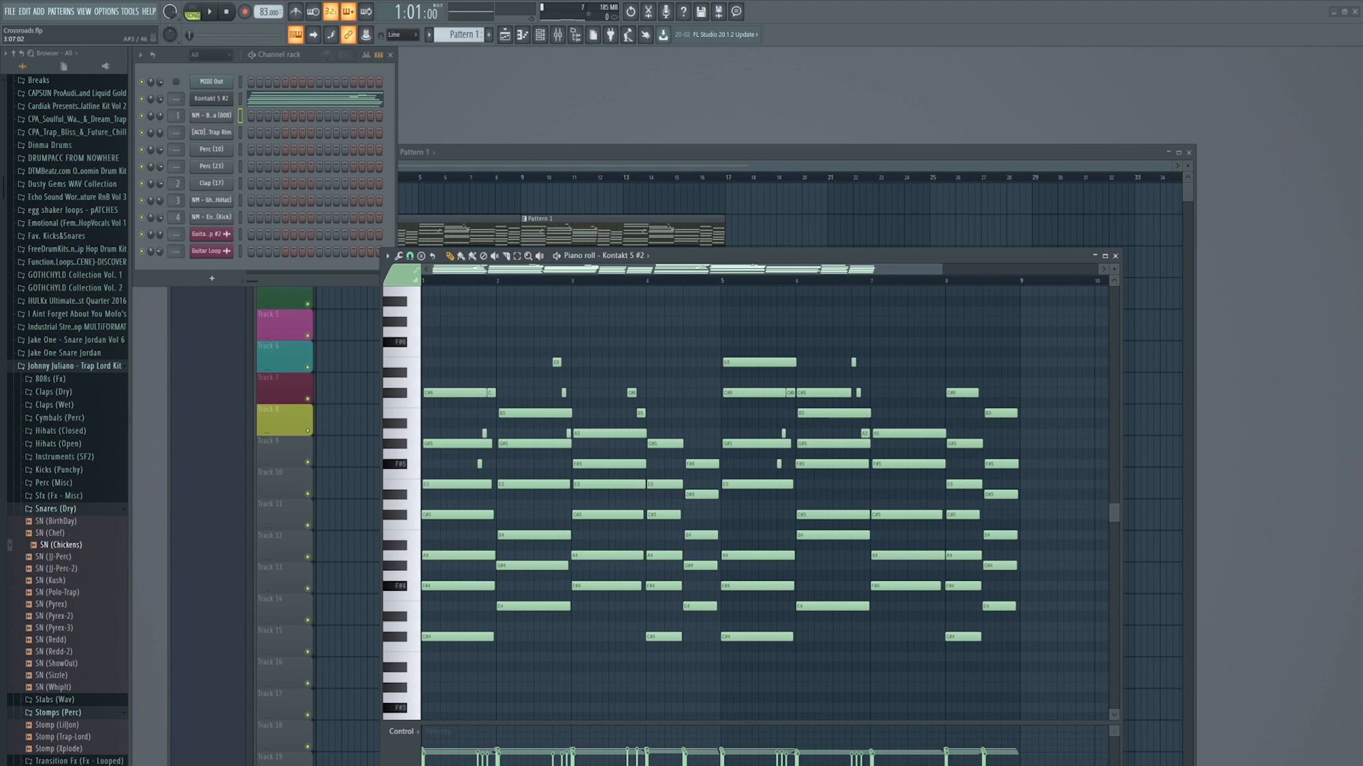
key("F5")
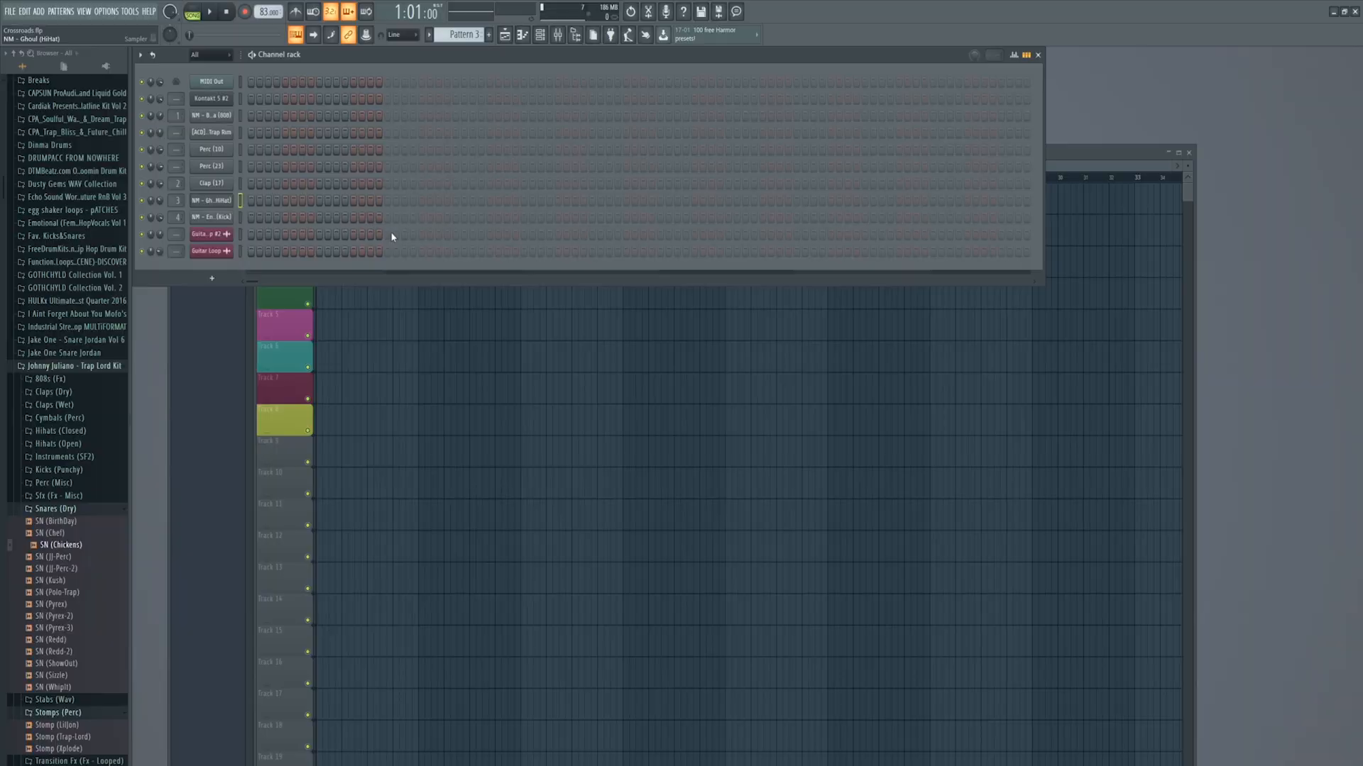
- Fill every hi-hat step of Pattern 3 over four bars and place a Pattern 3 clip at bar 1 on Track 4
left_click_drag(262, 201, 1287, 198)
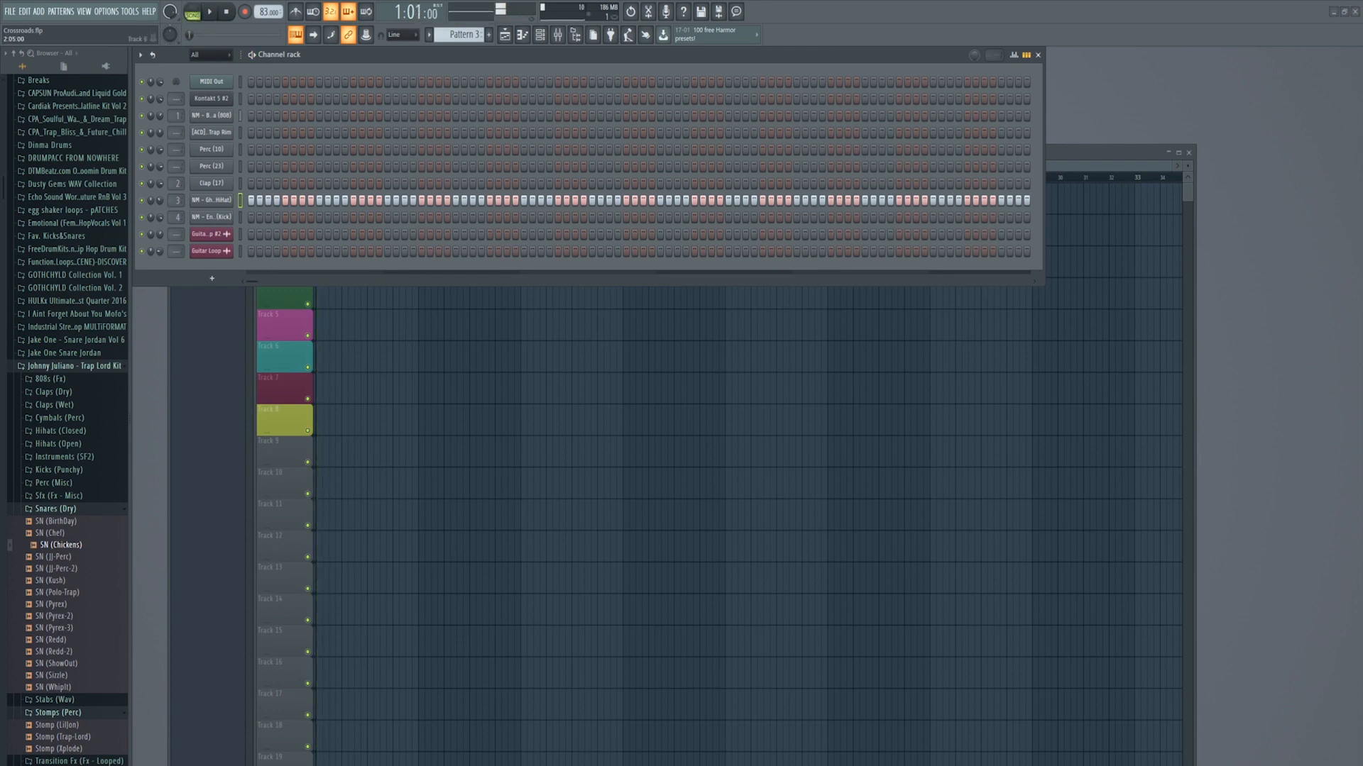
left_click(362, 291)
left_click(431, 67)
left_click_drag(1027, 203, 796, 203)
- Repeat the Pattern 3 hi-hat clip along Track 4 until it covers sixteen bars
left_click(583, 357)
right_click(584, 356)
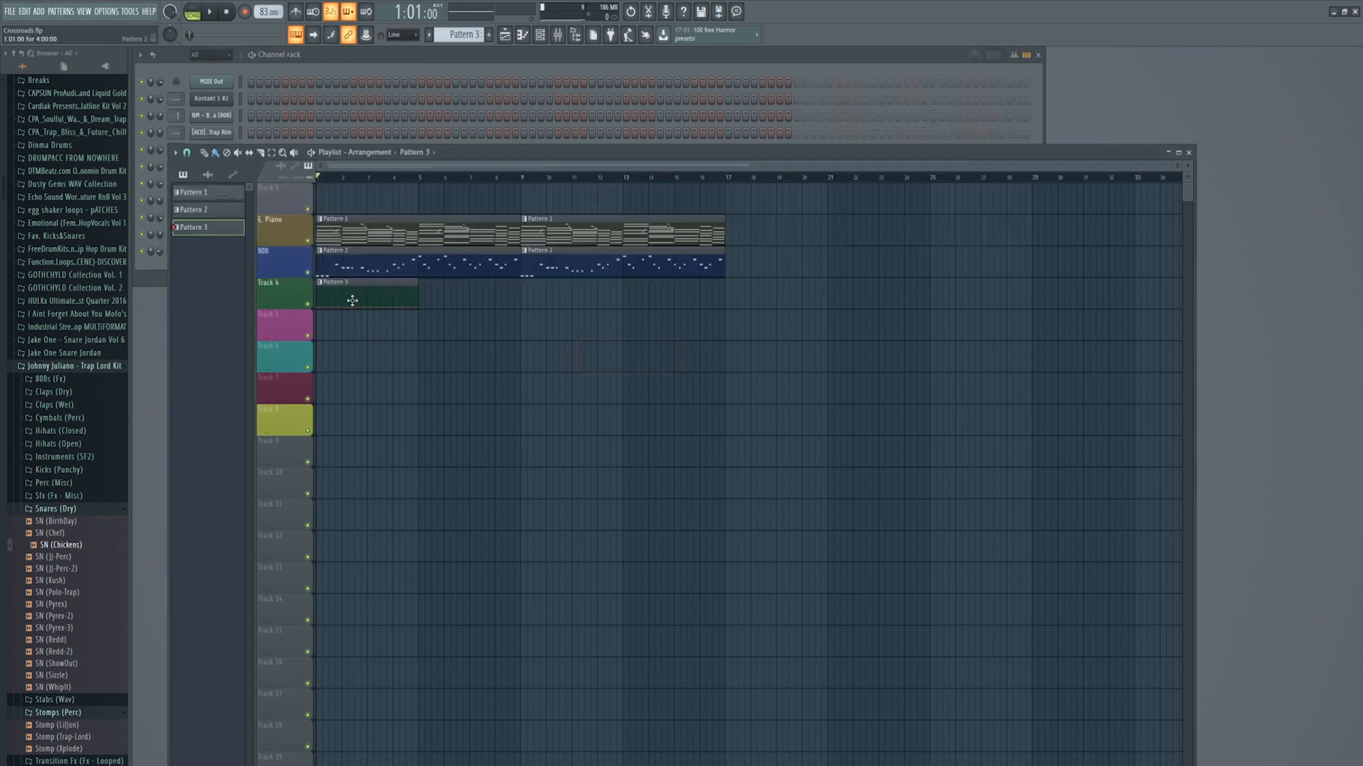
left_click_drag(530, 338, 366, 283)
left_click_drag(353, 295, 520, 296)
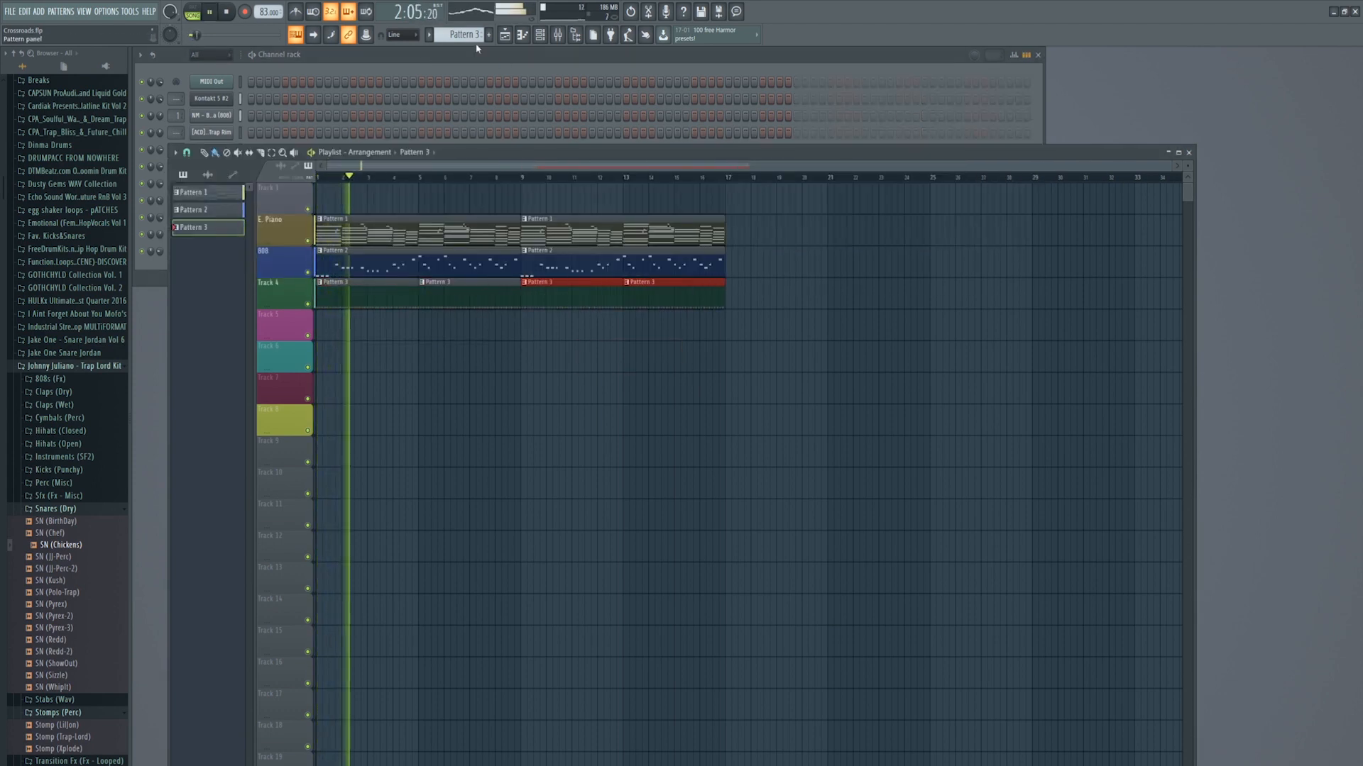
- Switch to the empty Pattern 4 and place a clip of it at bar 1 on Track 5
scroll(465, 39, "up", 1)
left_click(450, 63)
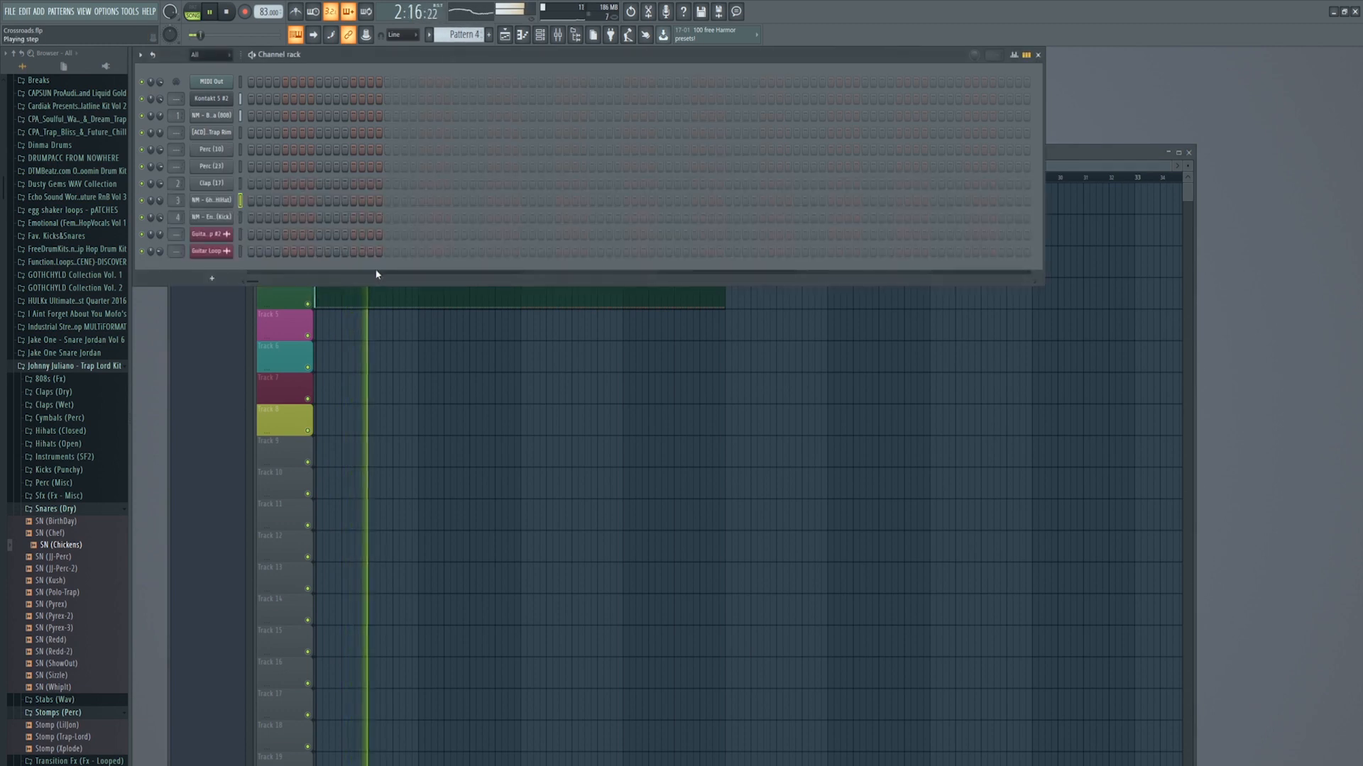
left_click_drag(367, 348, 418, 320)
left_click(410, 70)
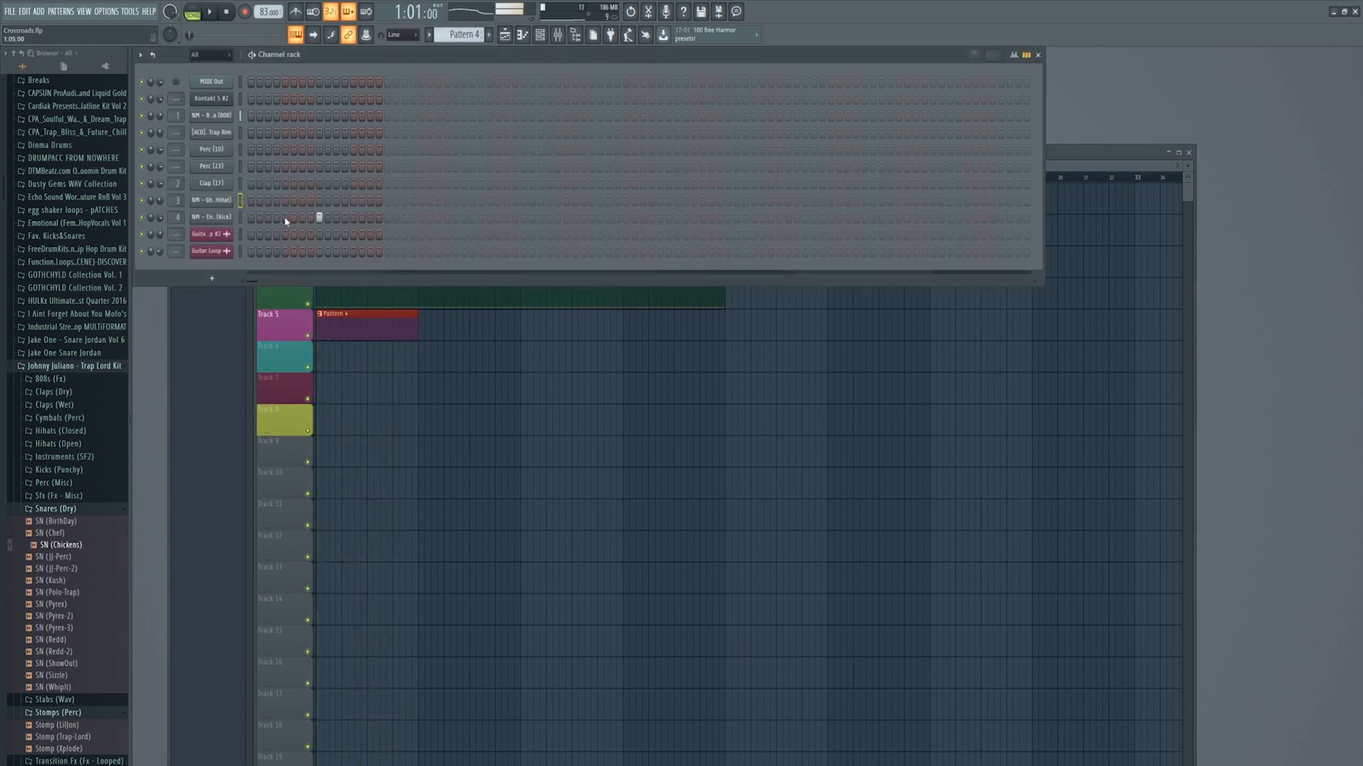
- Program Clap (17) hits on beats 2 and 4 of each of the four bars in Pattern 4
left_click(285, 184)
left_click(353, 184)
left_click(422, 184)
left_click(490, 184)
left_click(558, 184)
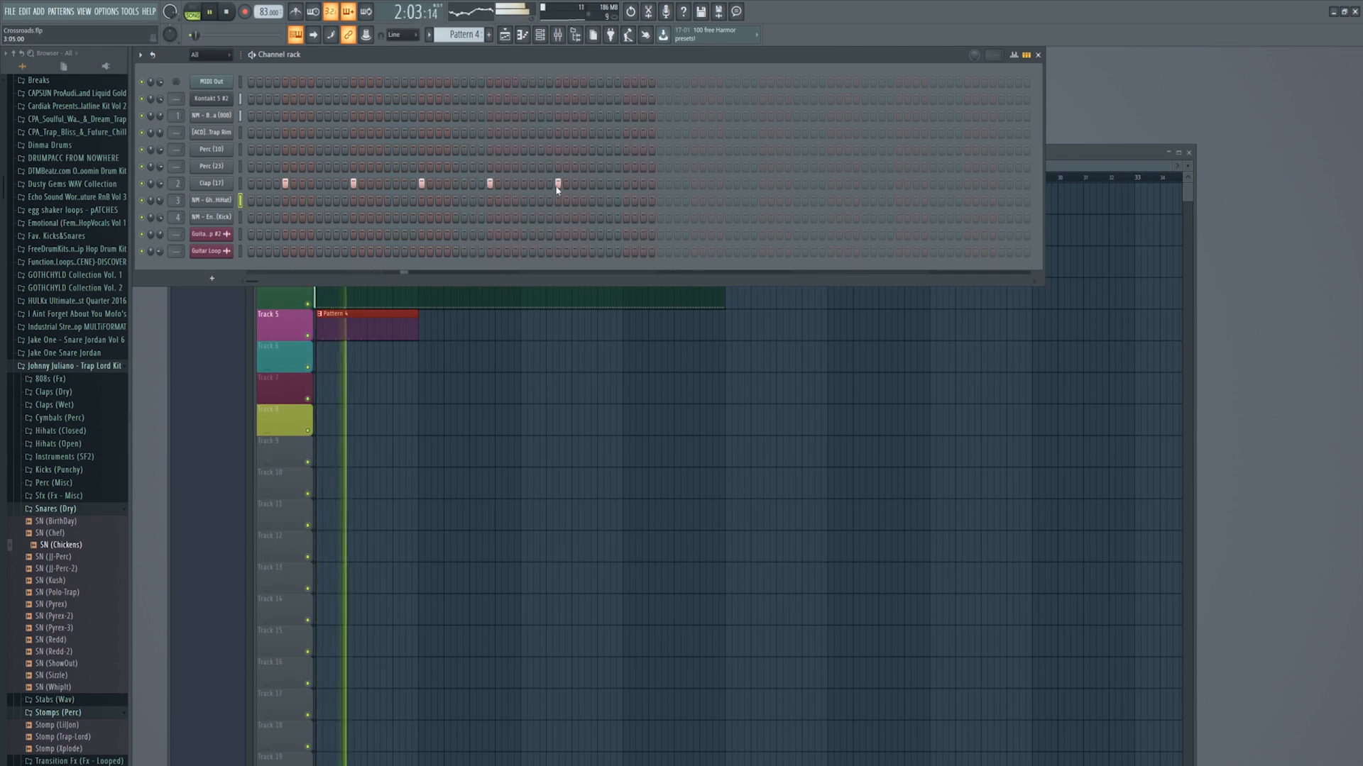
left_click(626, 183)
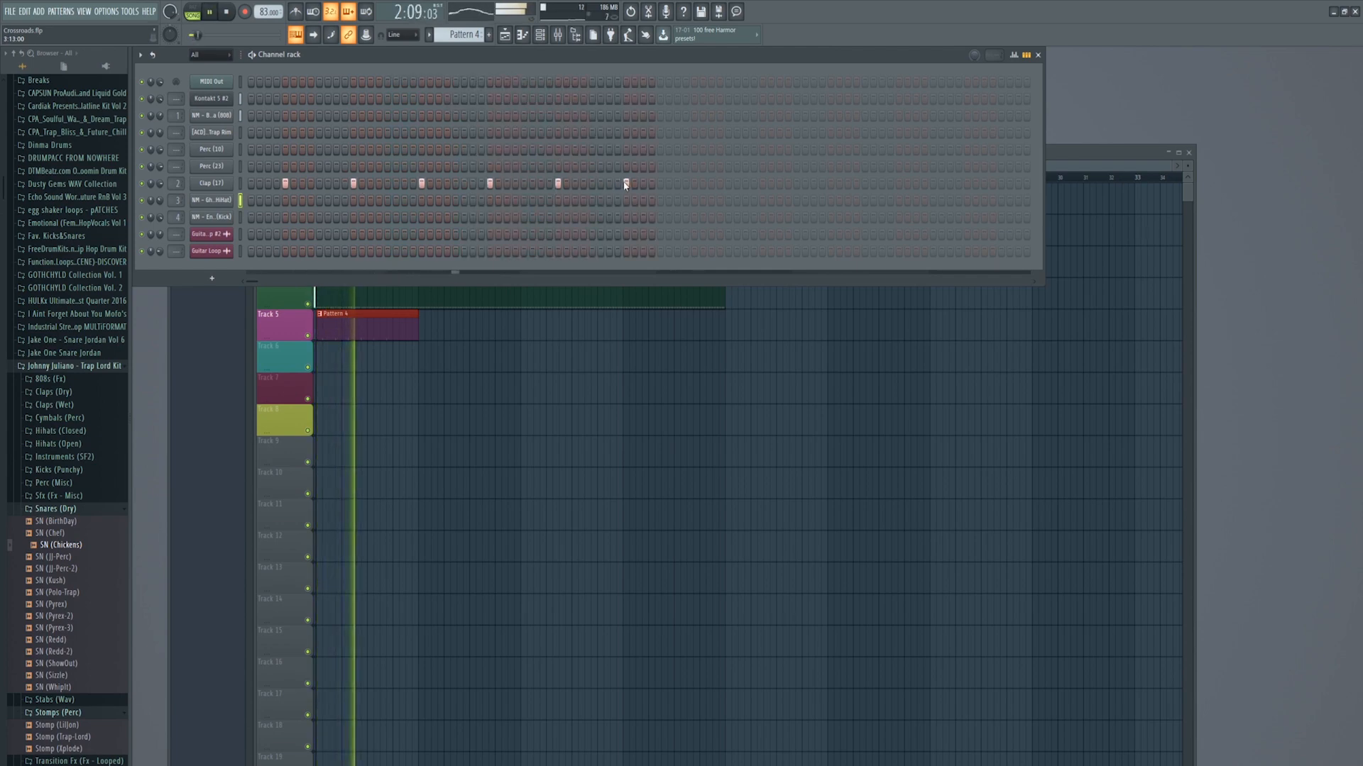
left_click(694, 184)
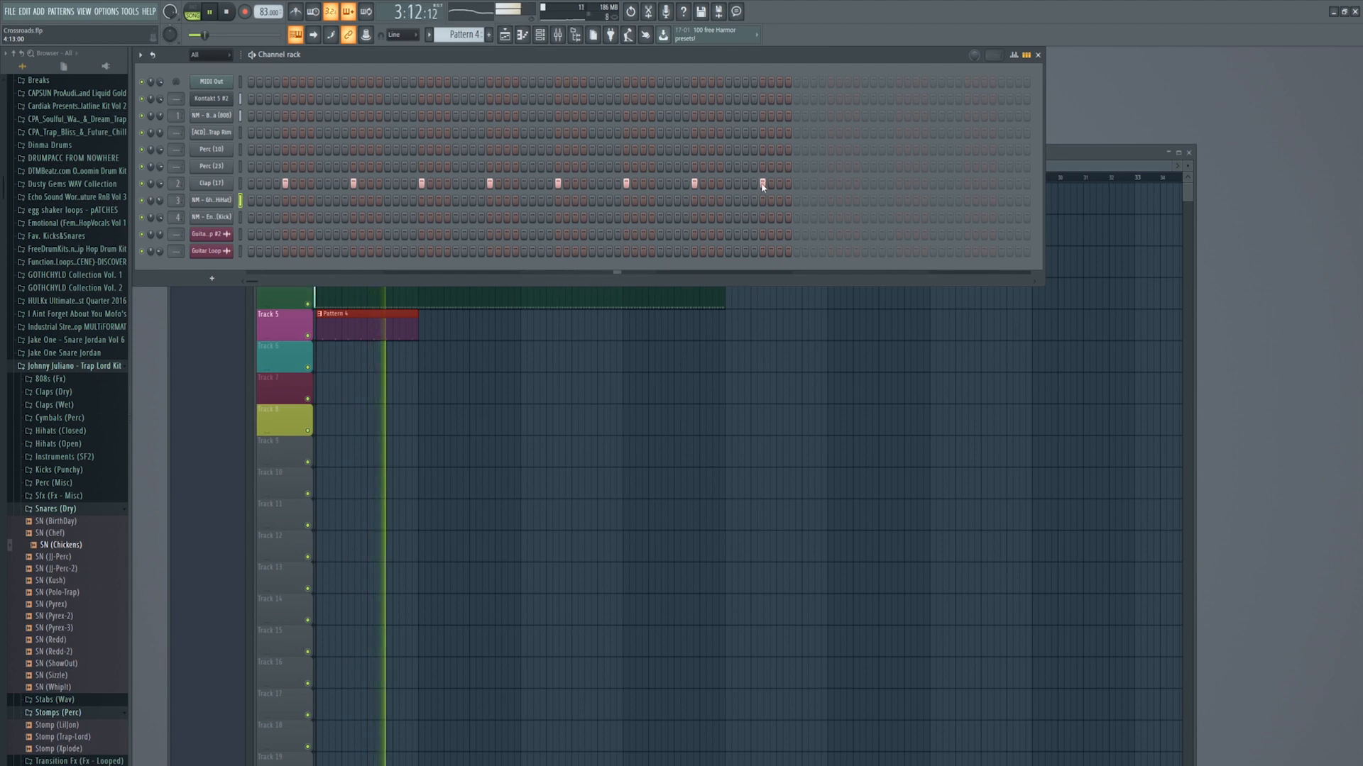
- Repeat the Pattern 4 clap clip along Track 5 until it covers sixteen bars
left_click(1081, 156)
left_click_drag(478, 325, 681, 325)
left_click(478, 51)
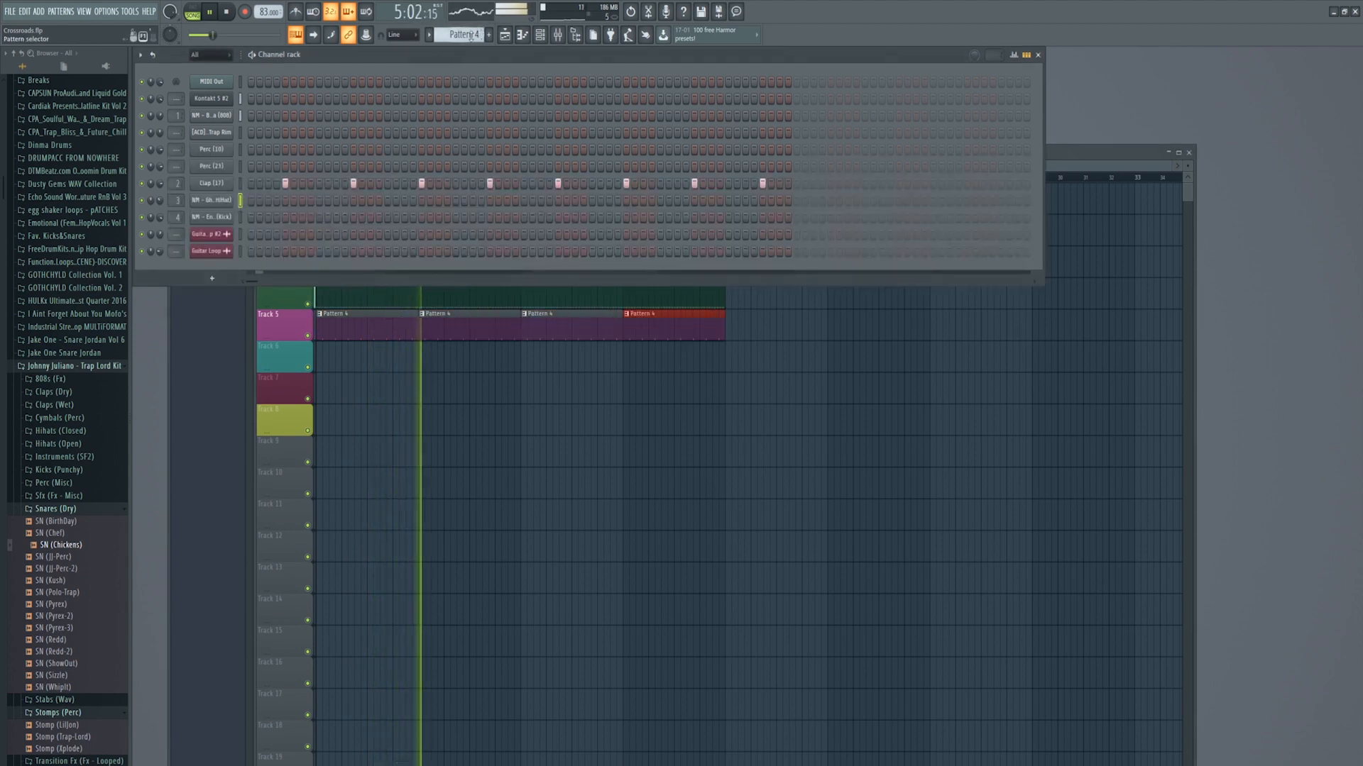
- Place a Pattern 5 clip at bar 1 on Track 6 and add kick hits on steps 1, 4, 7, 11 and 17
scroll(470, 35, "down", 3)
key("space")
key("space")
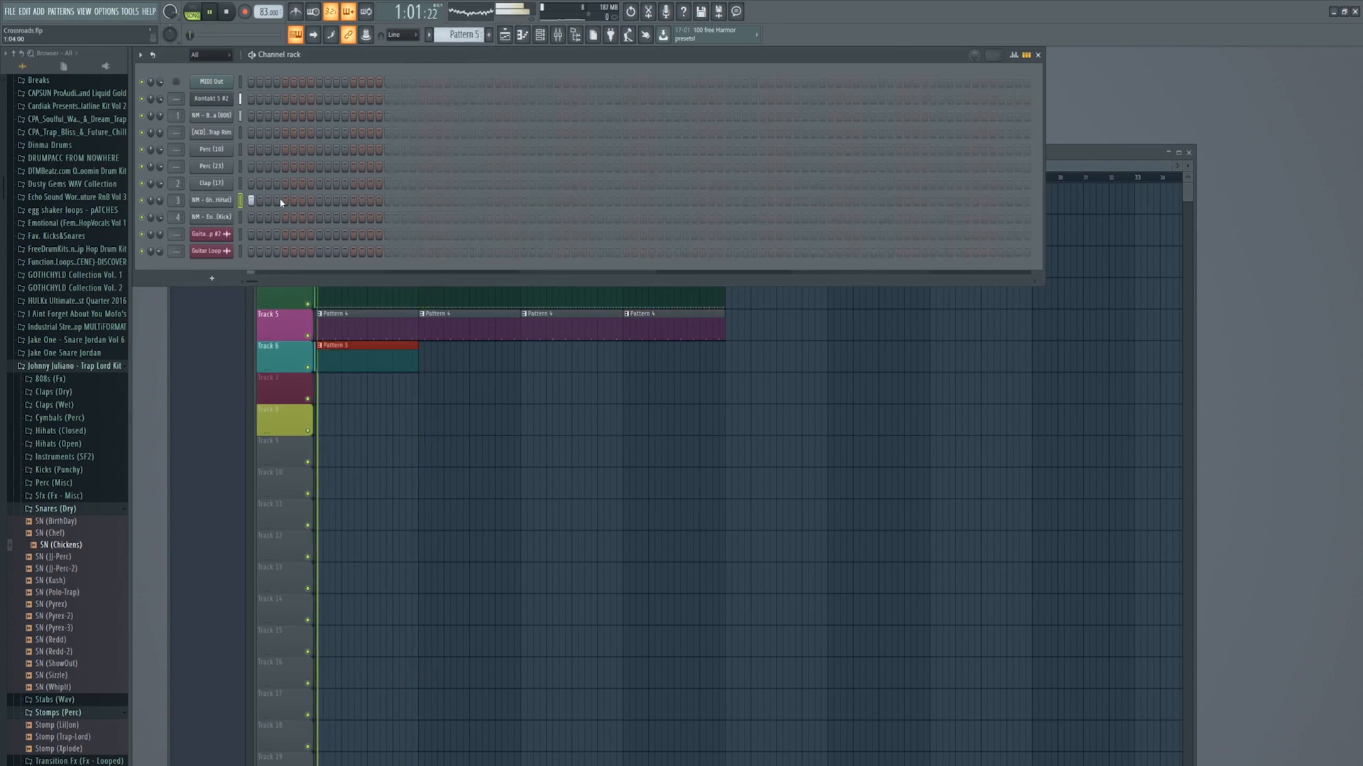
key("space")
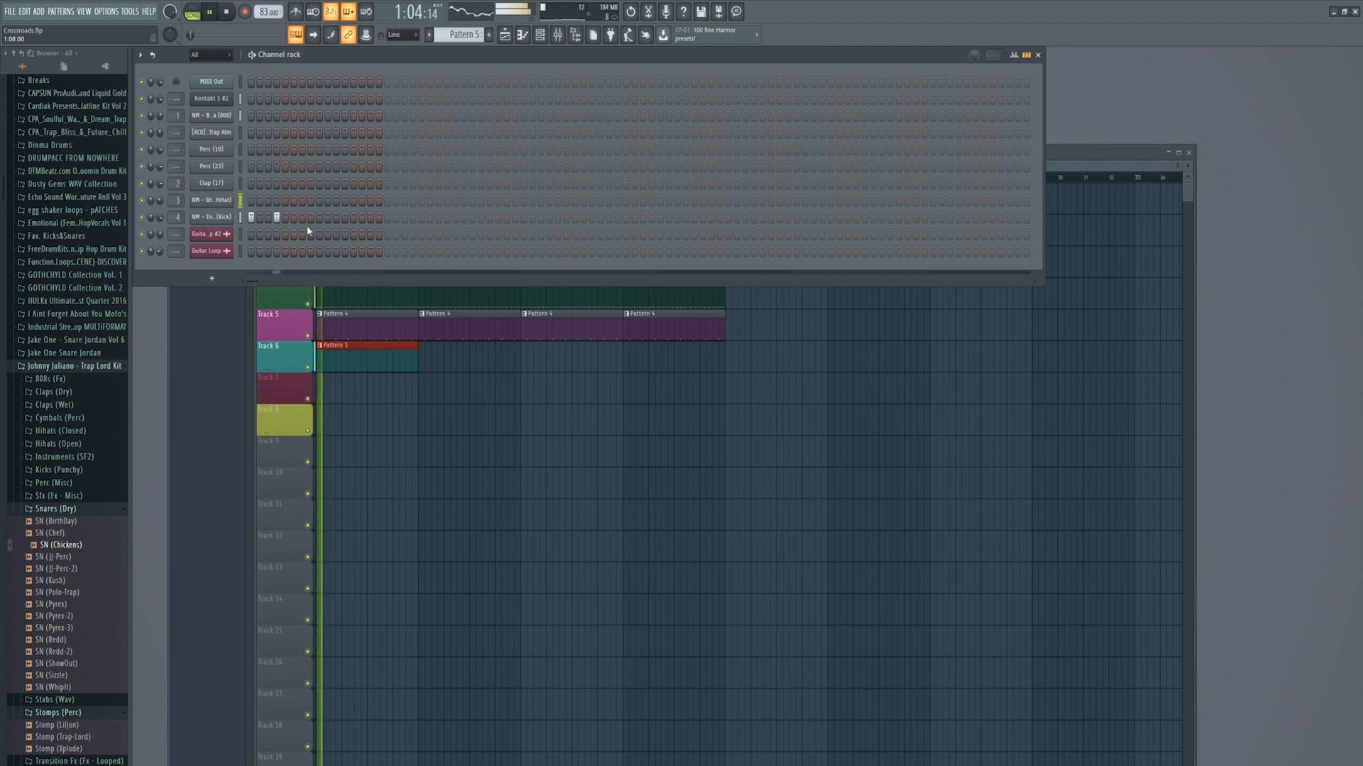
key("space")
key("space")
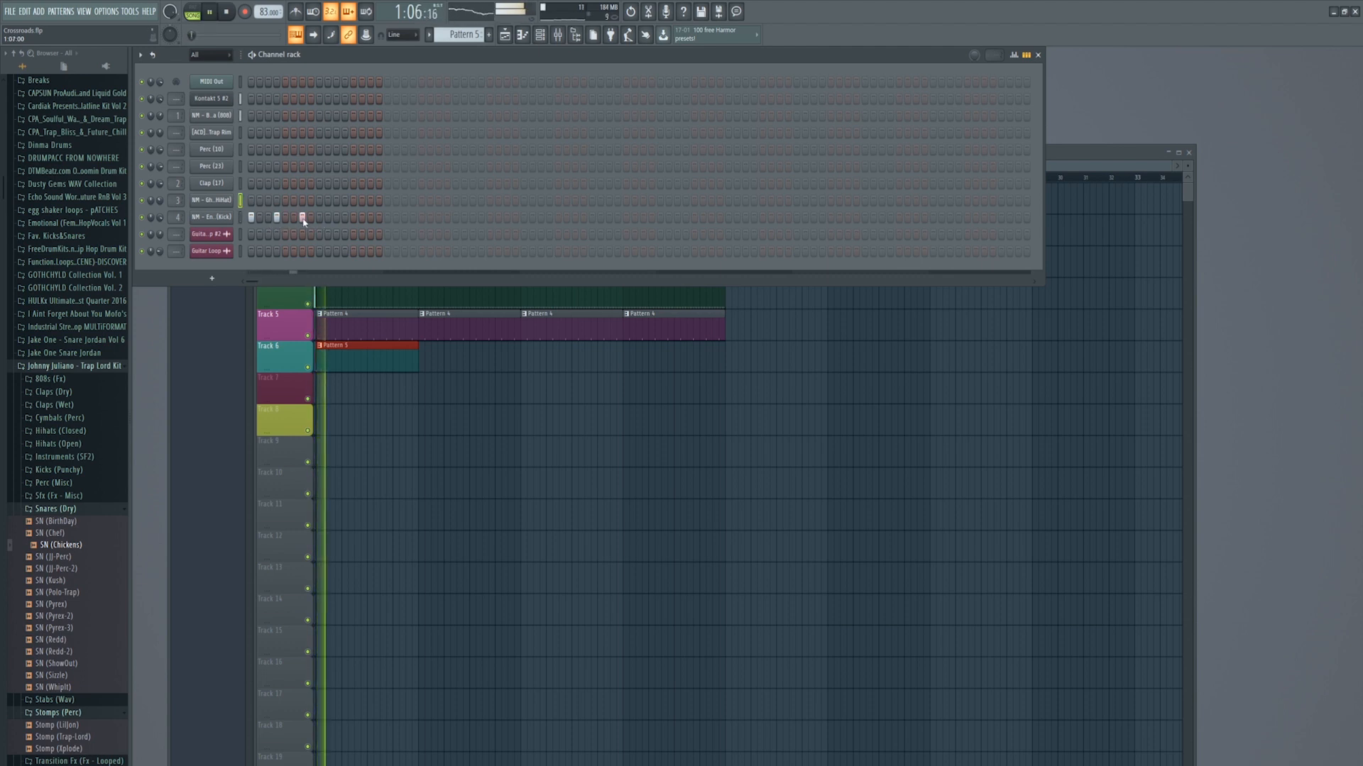
left_click(335, 218)
left_click(386, 217)
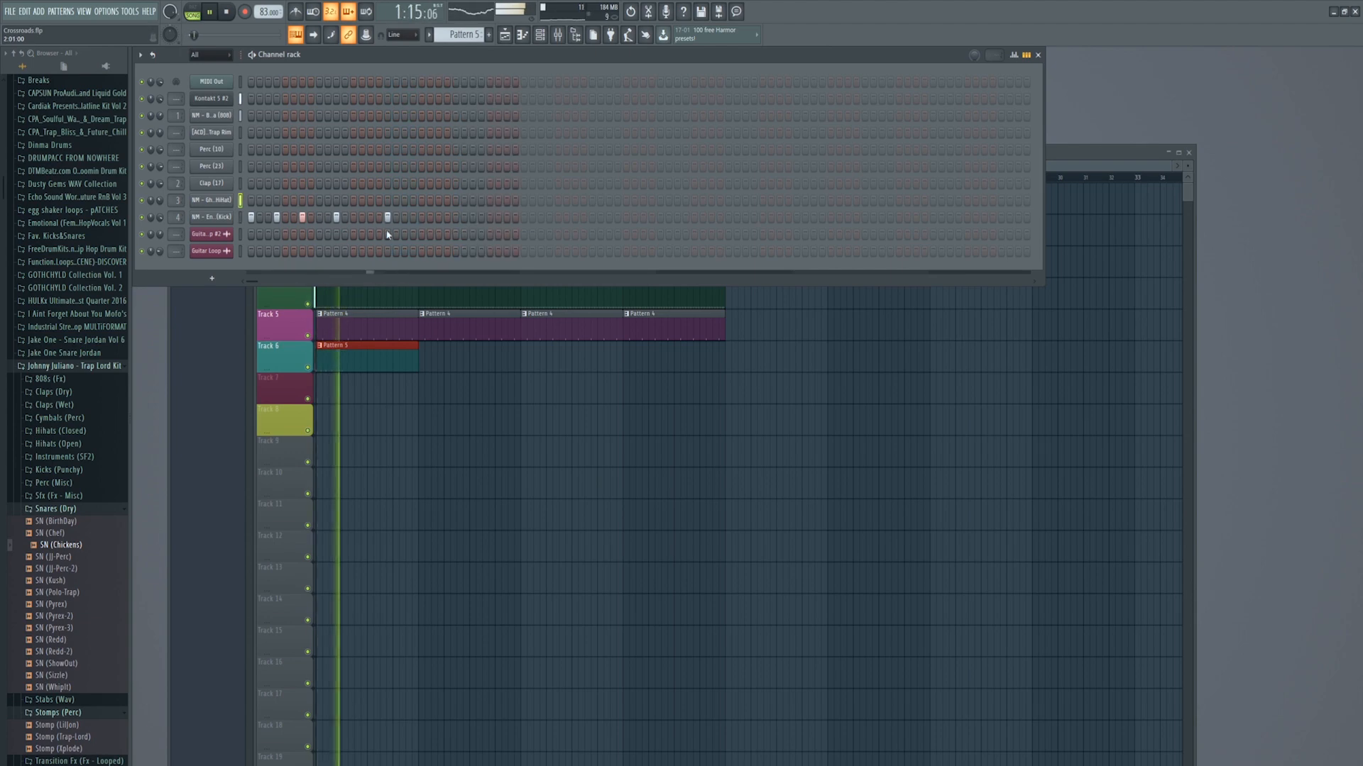
- Reduce the attack of the Bodega 808's volume envelope to near zero and check its cut group settings
key("space")
left_click(213, 116)
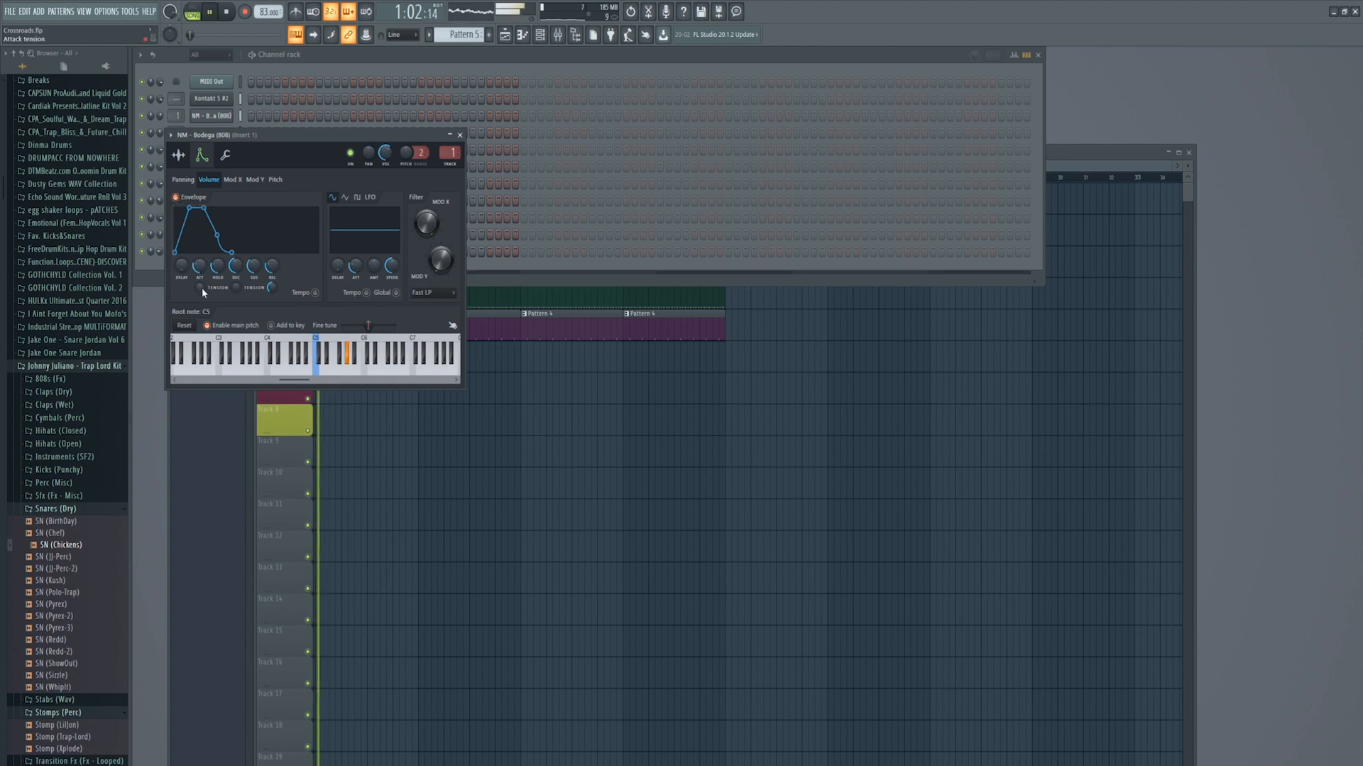
mouse_move(201, 270)
left_mouse_down()
mouse_move(201, 295)
mouse_move(253, 256)
mouse_move(272, 274)
mouse_move(200, 274)
left_mouse_up()
left_click(225, 154)
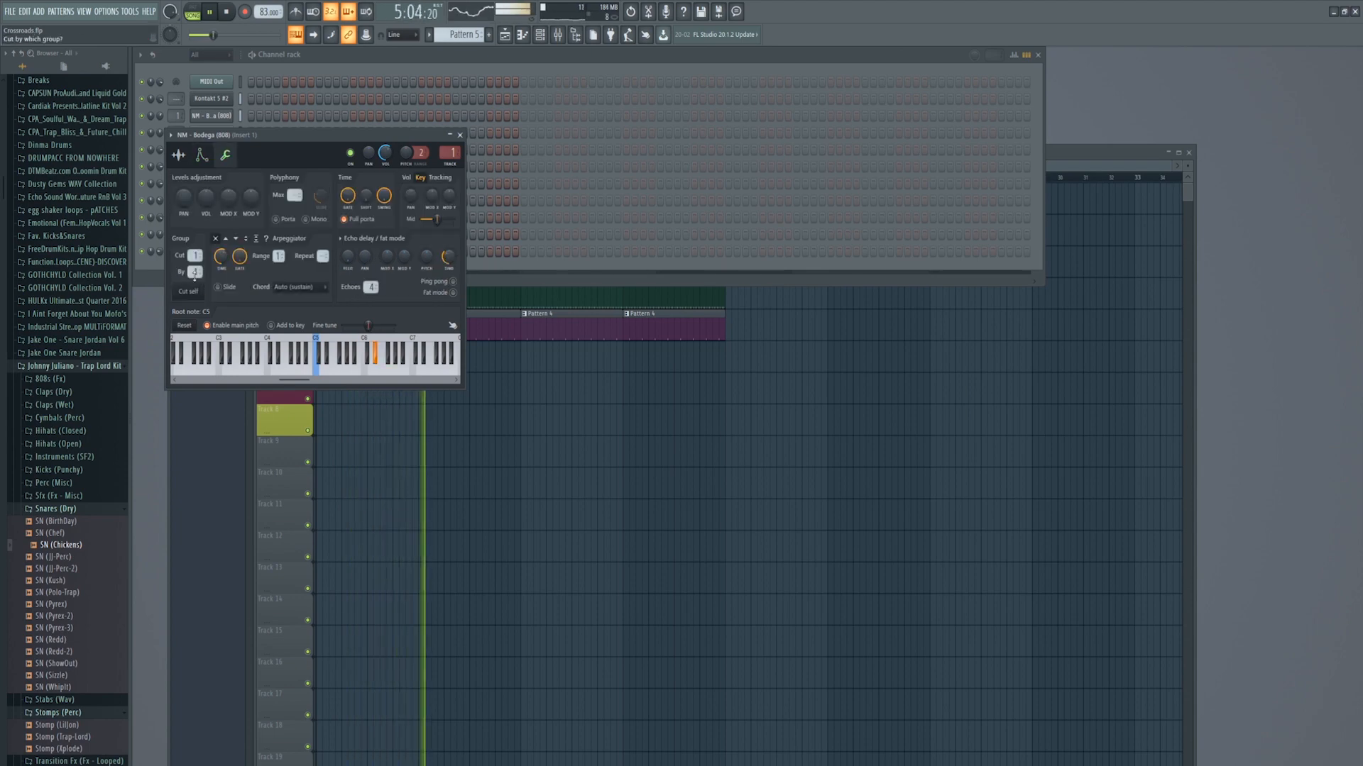
left_click(203, 154)
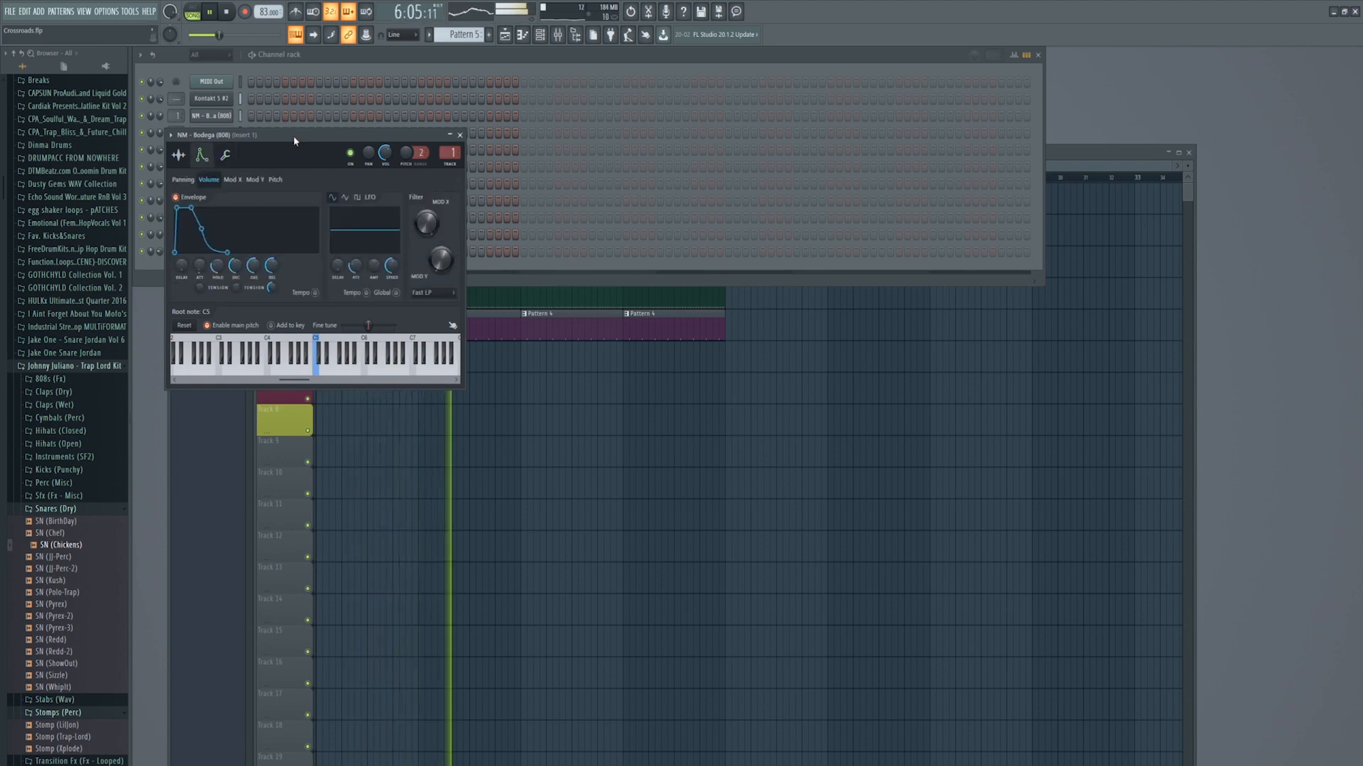
left_click(460, 135)
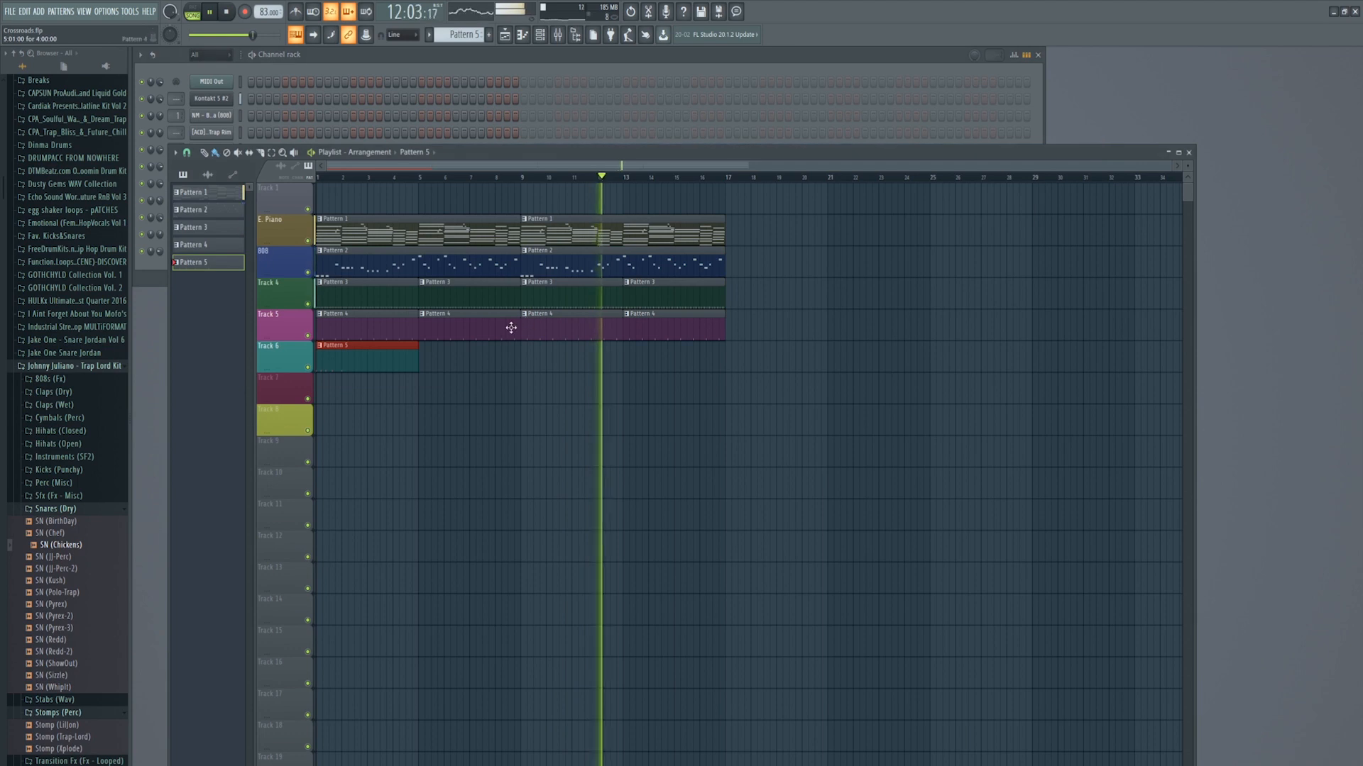
- Continue the Pattern 5 kick rhythm over four bars with hits on steps 20, 23, 26, 27, 33, 36, 39, 42, 43, 49, 52, 55 and 59
key("space")
key("space")
left_click(430, 64)
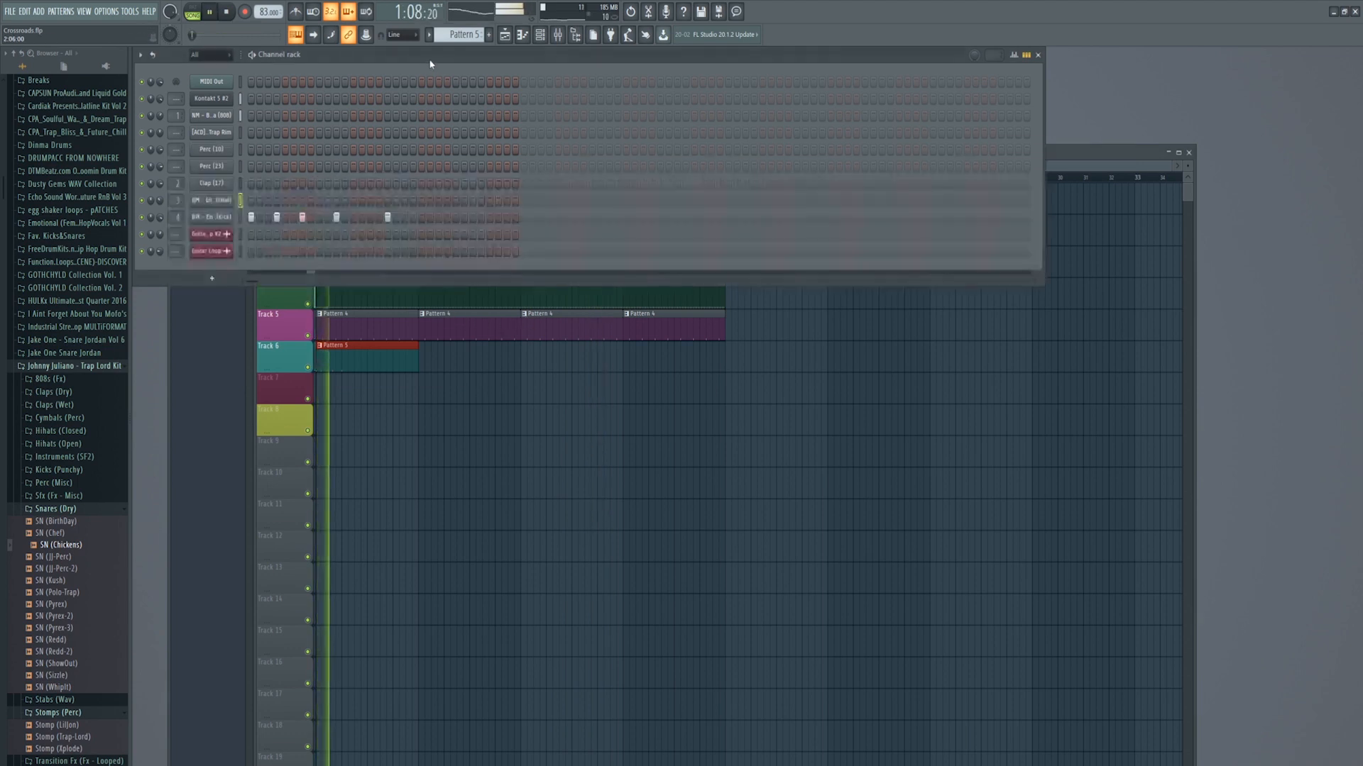
key("space")
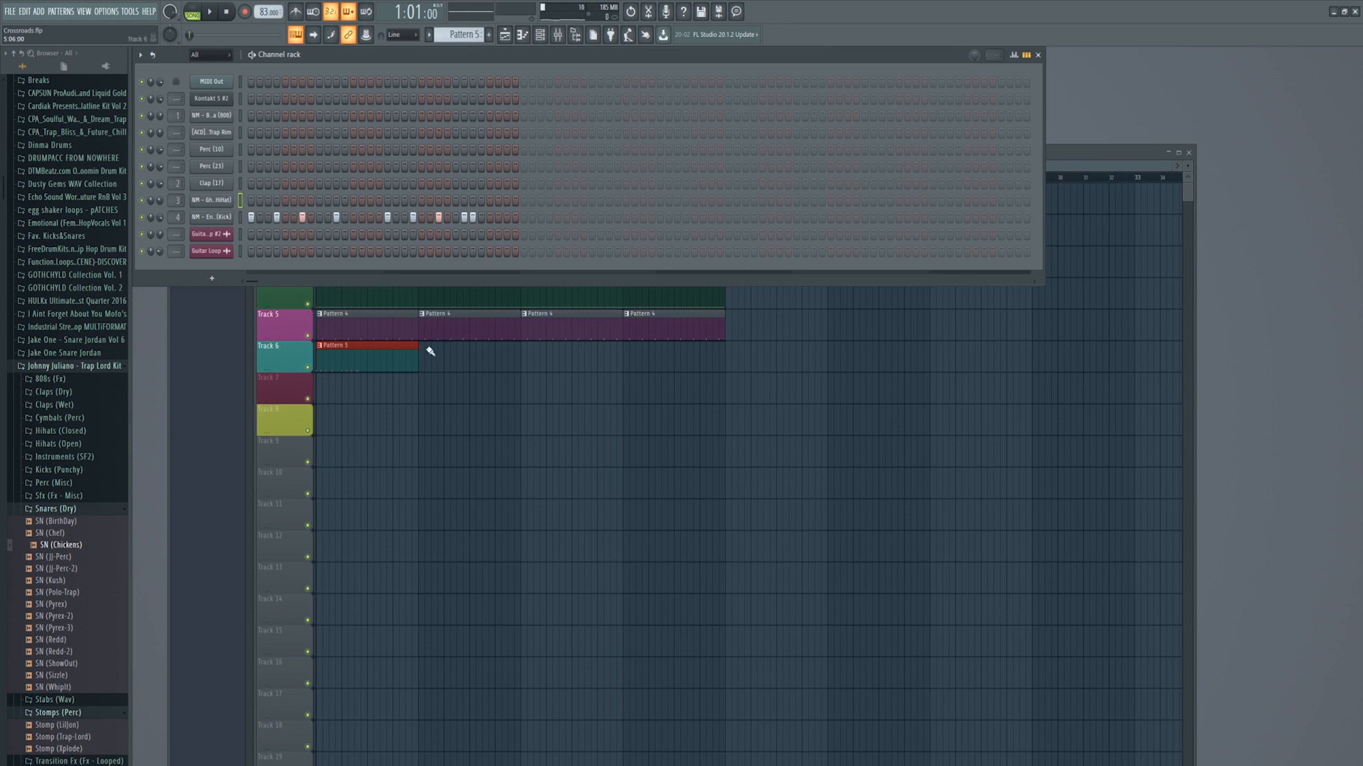
left_click(524, 217)
left_click(549, 217)
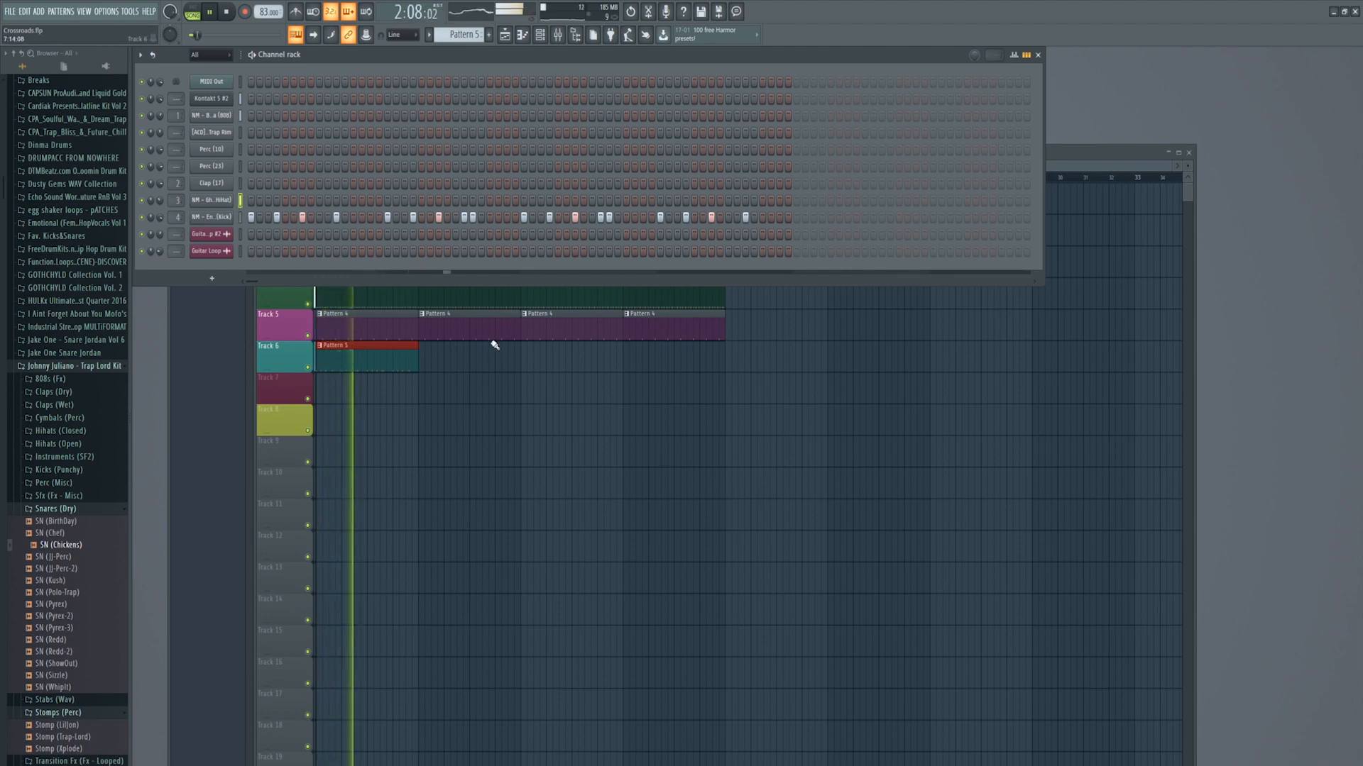
- Duplicate the Pattern 5 kick clip along Track 6 until it covers sixteen bars
left_click_drag(463, 360, 377, 360, "ctrl")
key("ctrl+b")
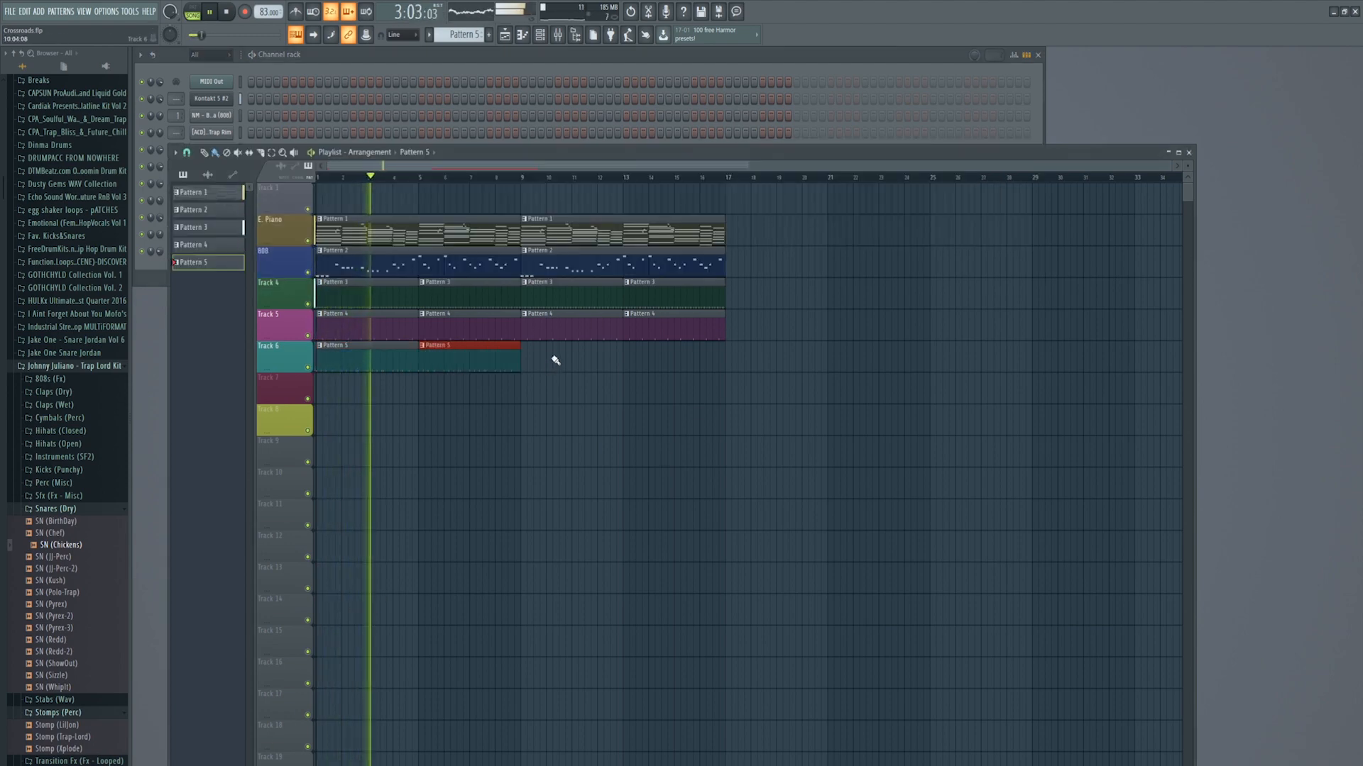
left_click_drag(550, 370, 334, 342, "ctrl")
key("ctrl+b")
left_click(172, 120)
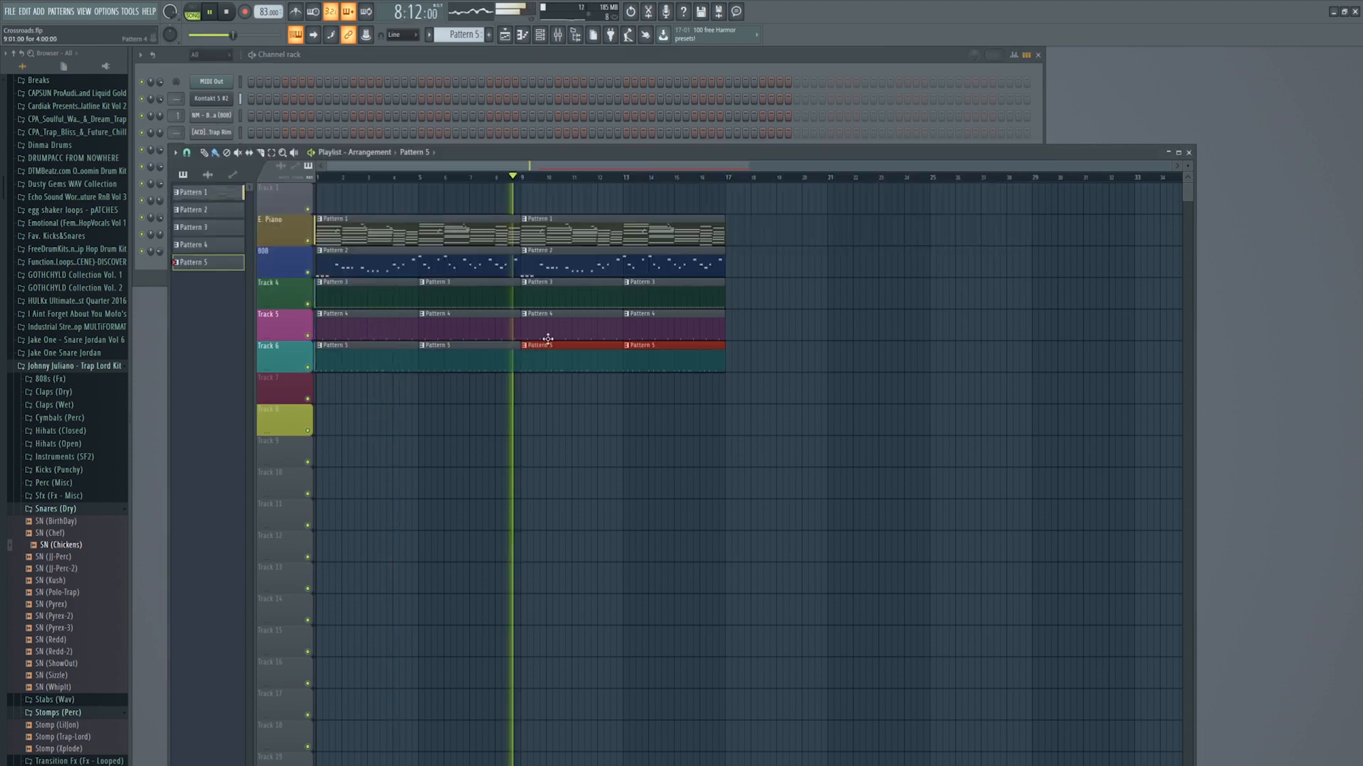
- Slightly adjust the channel volume of Perc (23) while the arrangement plays
key("space")
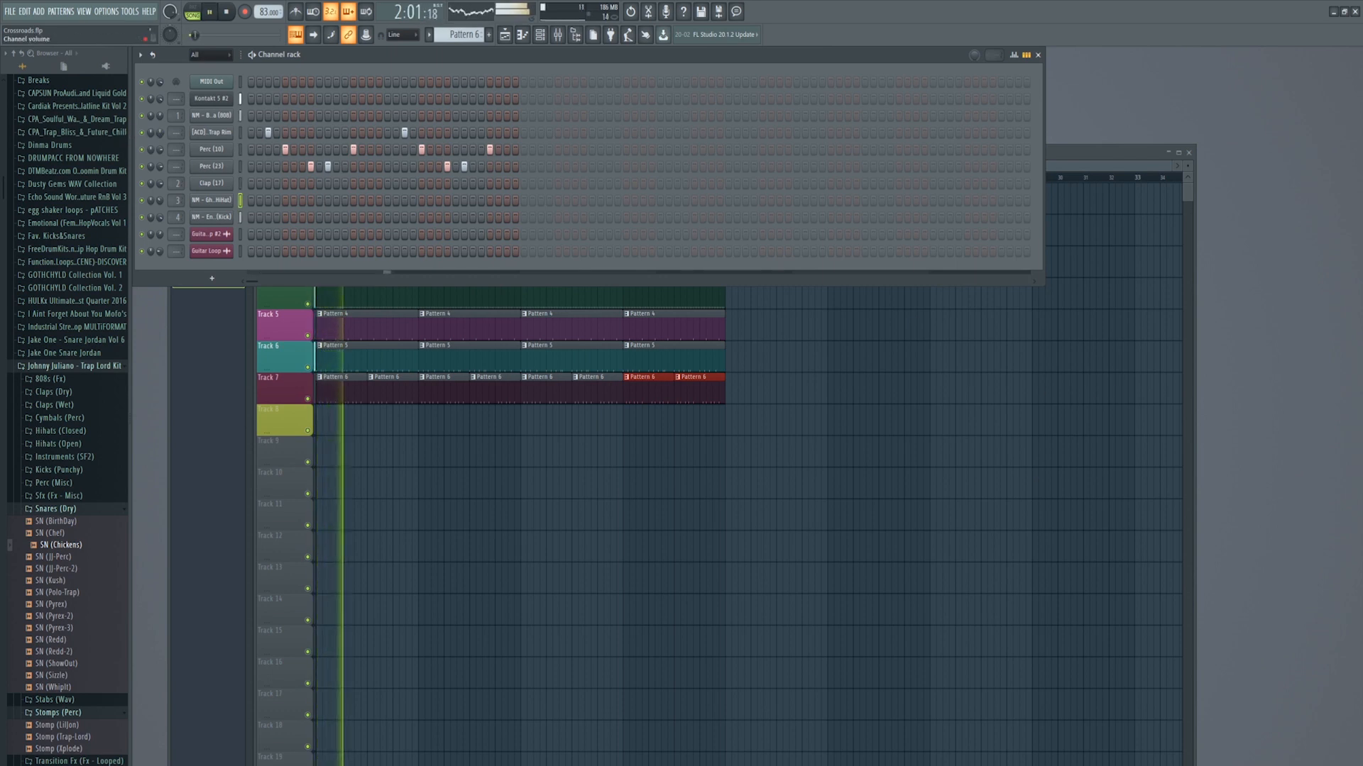
left_click_drag(161, 166, 161, 169)
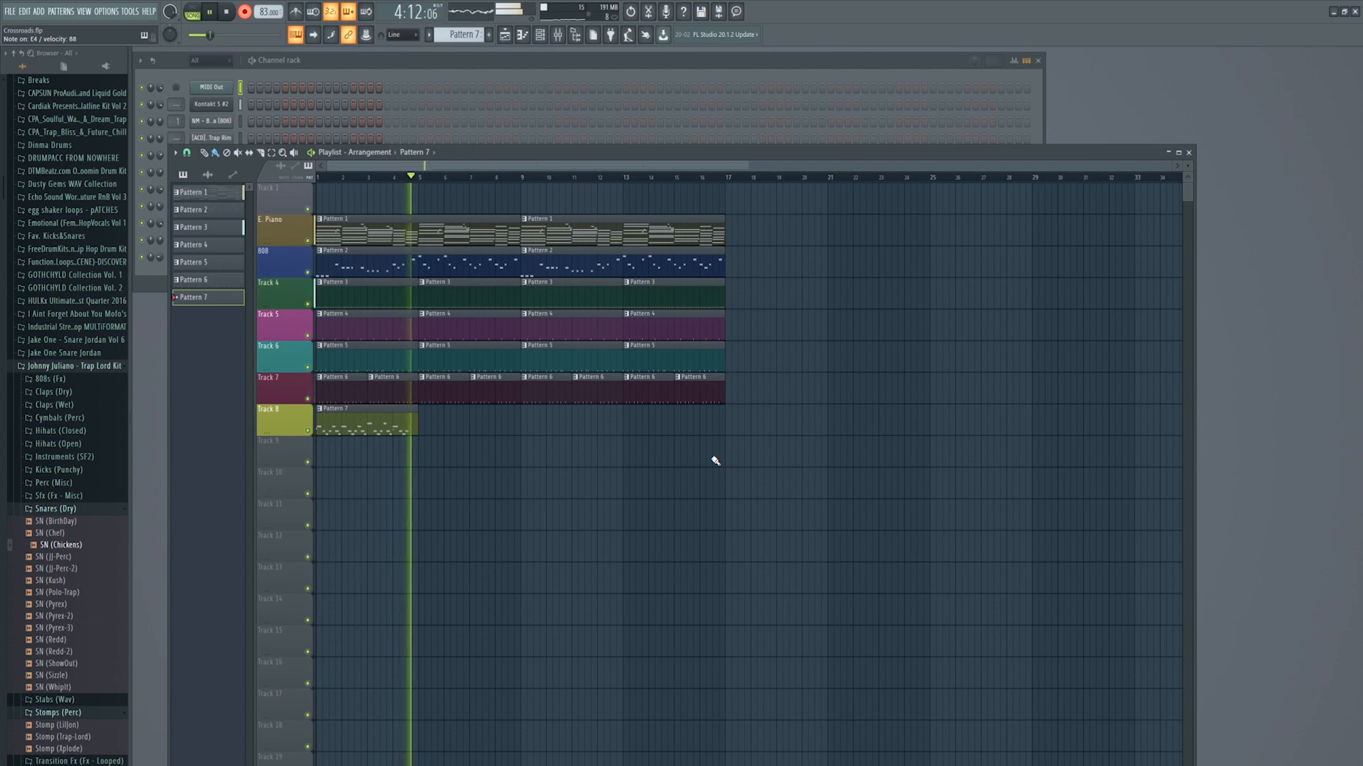
- Start a MIDI Out melody in Pattern 8, drawing one-beat notes that rise to a peak and descend over nearly three bars
key("space")
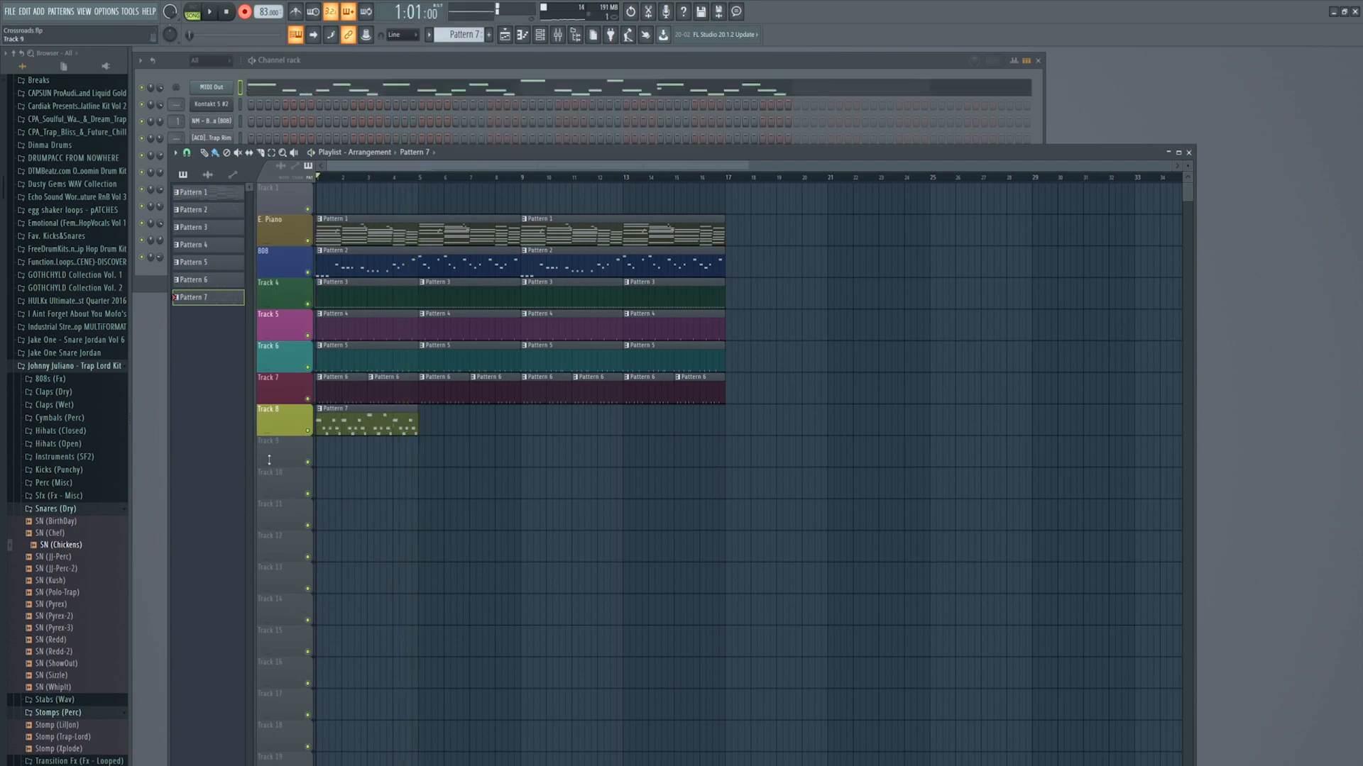
left_click(340, 87)
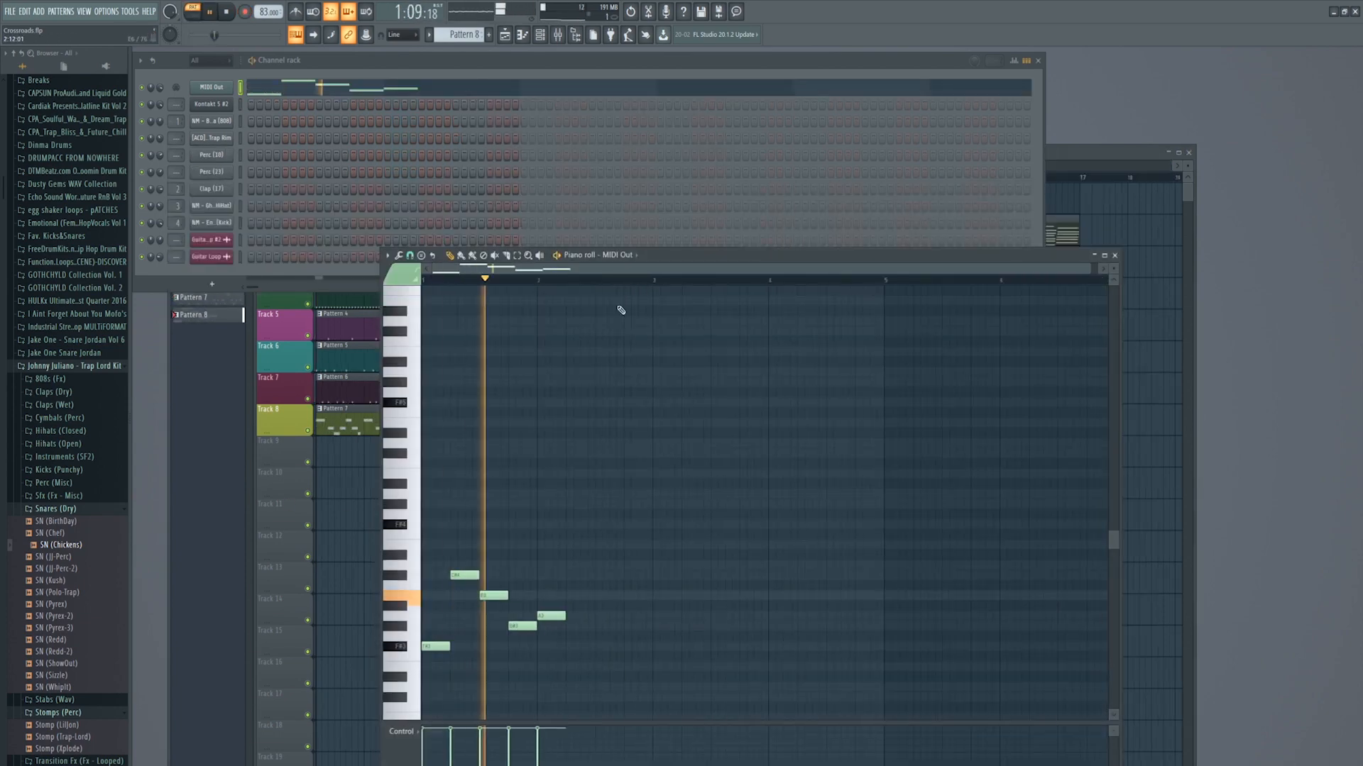
key("space")
left_click_drag(551, 615, 551, 591)
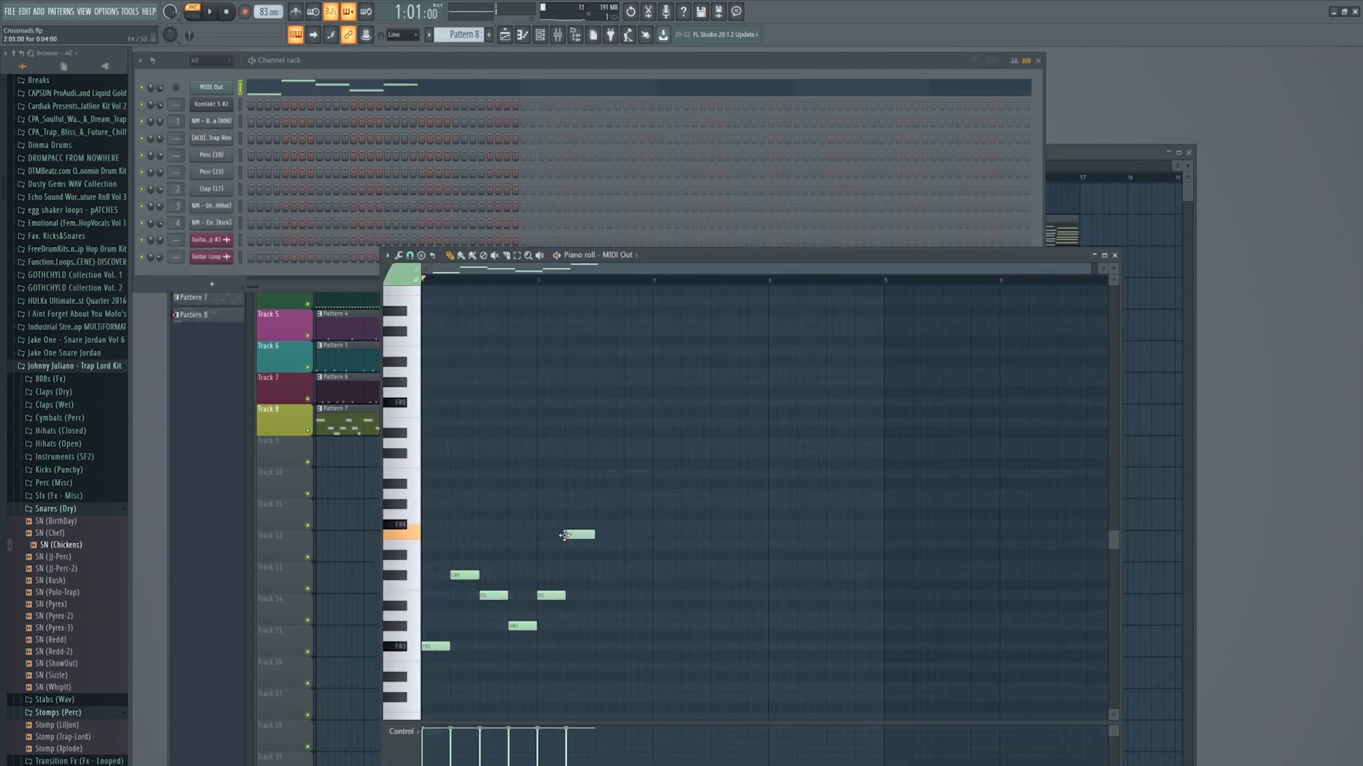
left_click_drag(564, 535, 566, 545)
left_click(600, 575)
left_click(660, 616)
left_click(689, 626)
left_click(718, 646)
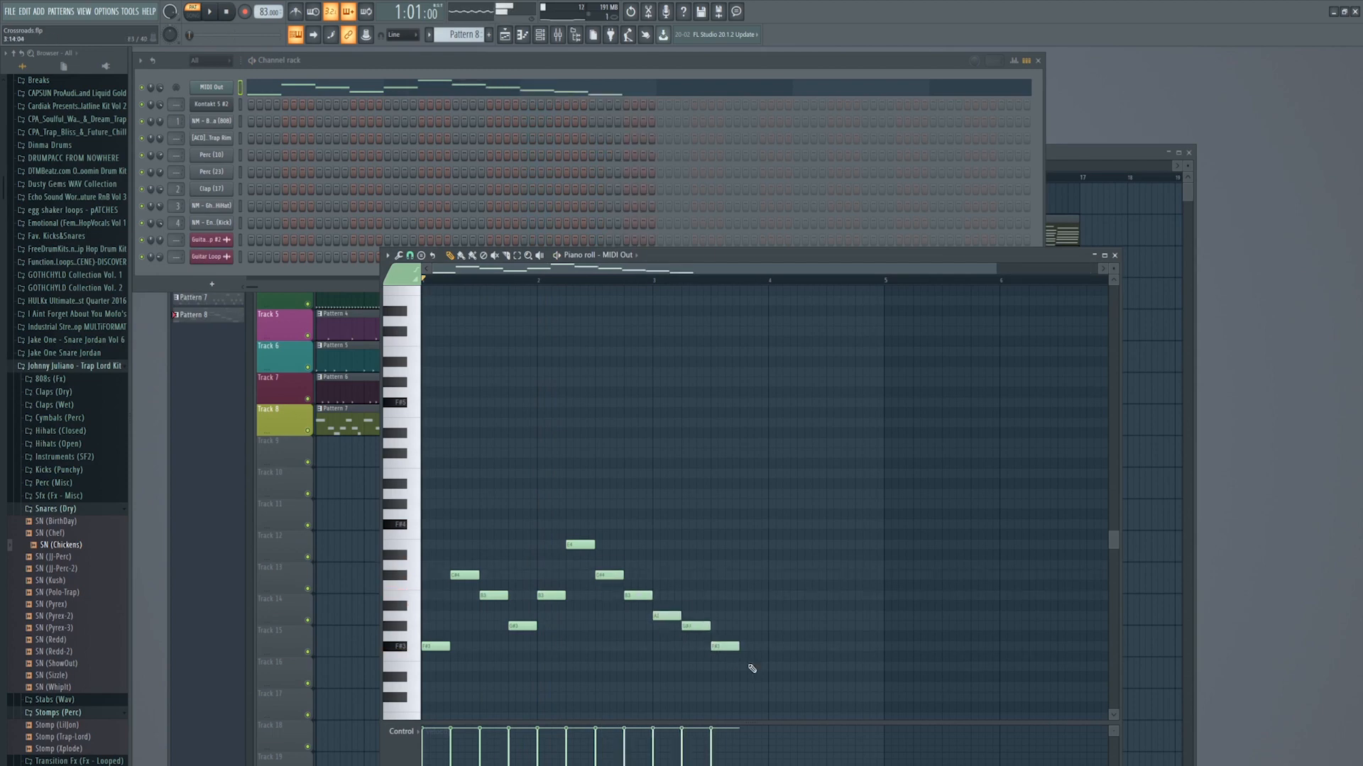
- Continue the Pattern 8 melody with one-beat notes alternating between higher pitches through bars four and five
left_click(806, 595)
left_click(835, 545)
left_click(864, 575)
left_click(893, 544)
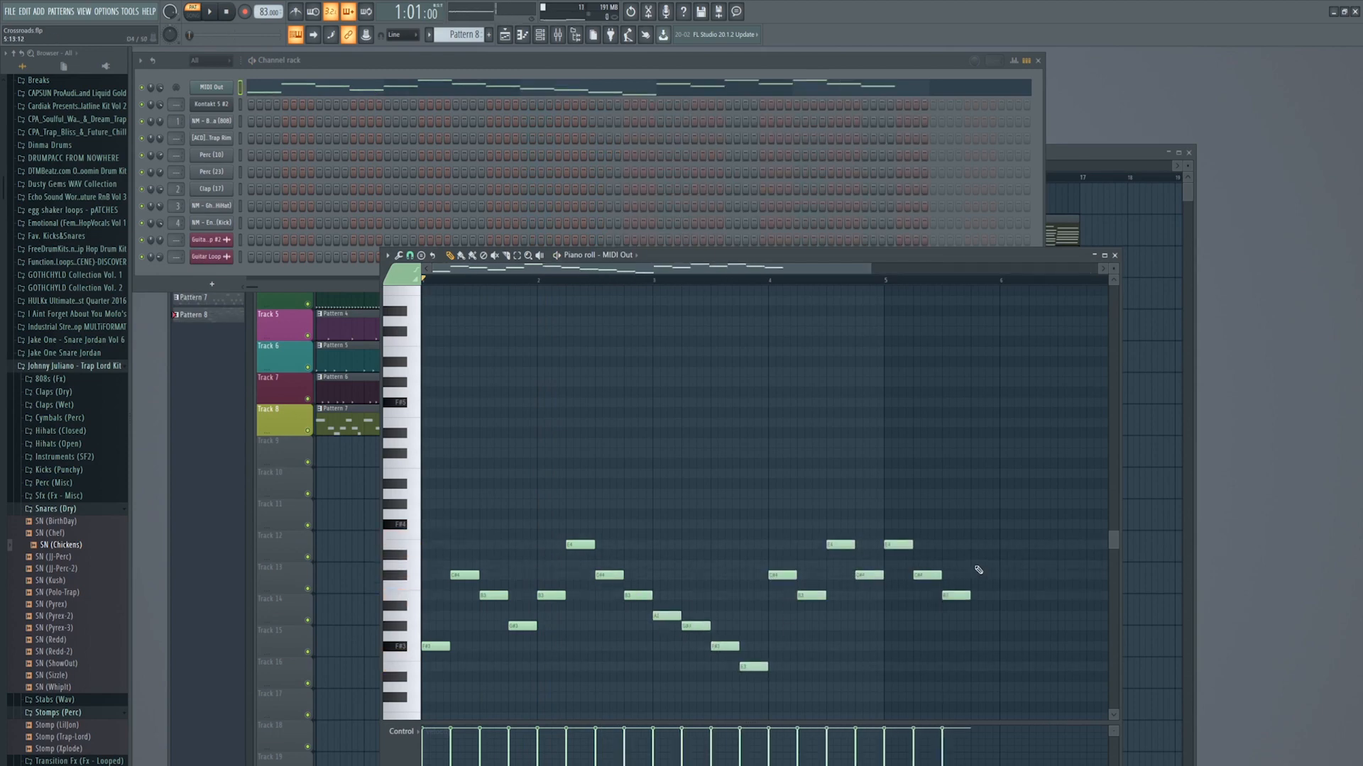
left_click(978, 574)
- Complete the Pattern 8 melody with a falling phrase from bar six to bar eight and play it back
left_click_drag(827, 270, 878, 270)
left_click(935, 596)
left_click(983, 596)
left_click(1011, 616)
left_click_drag(753, 269, 870, 270)
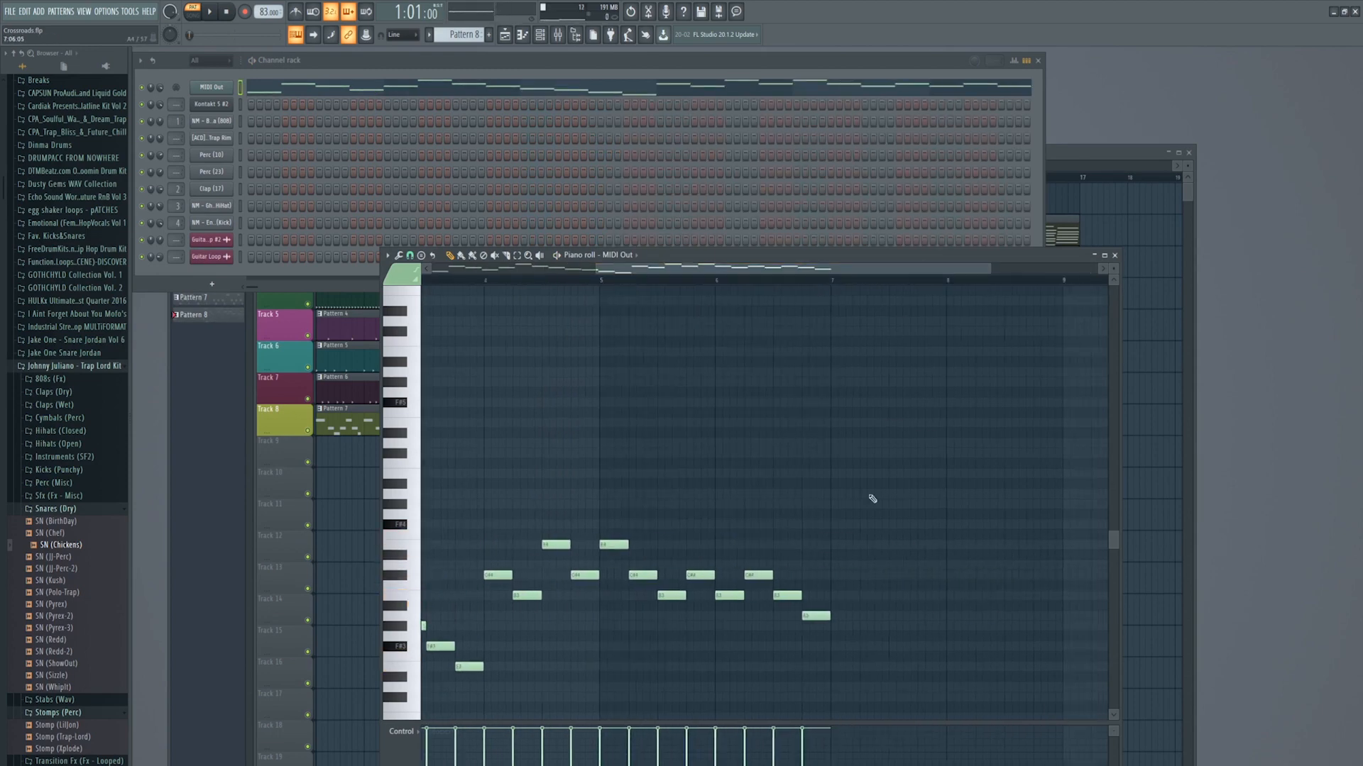
left_click(1006, 628)
left_click_drag(738, 269, 593, 270)
key("space")
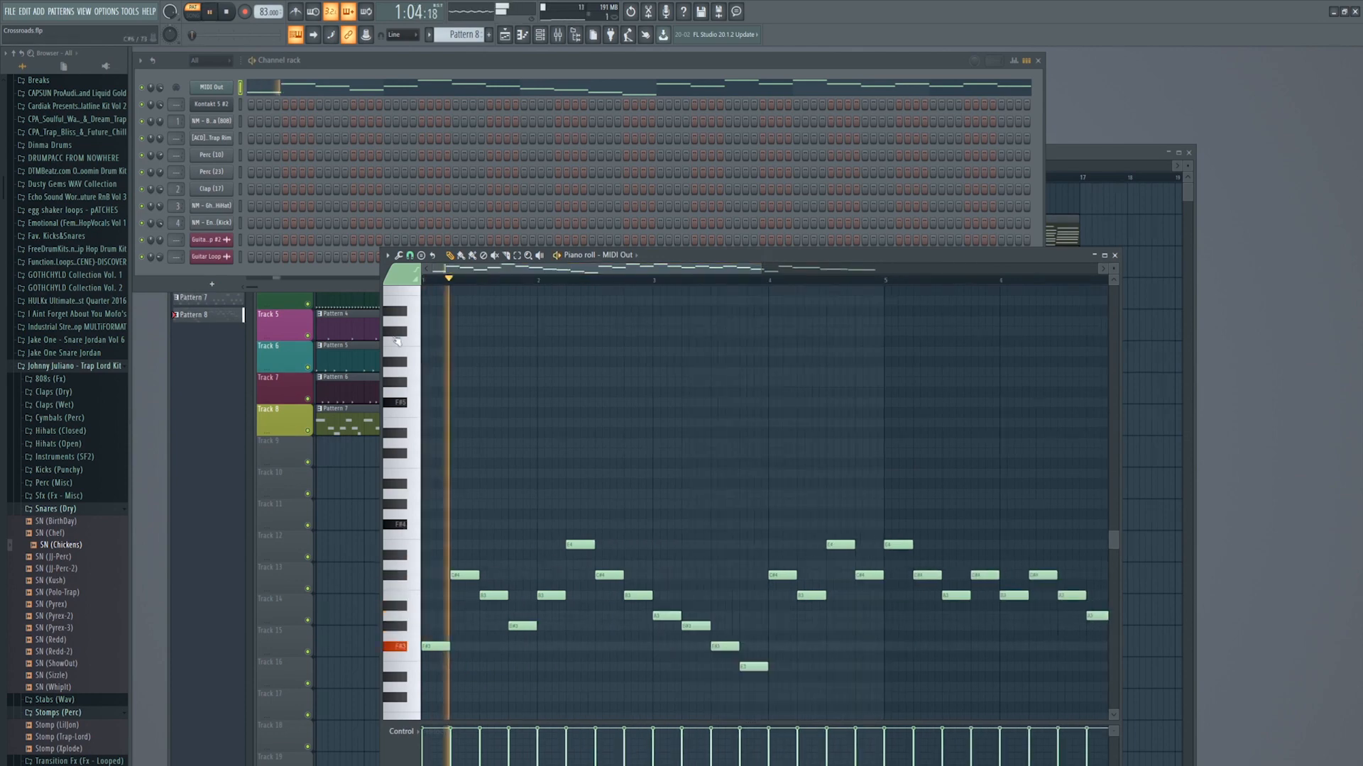
- Place the Pattern 8 melody at bar 1 of Track 1 in the playlist and play the arrangement
key("F5")
key("space")
left_click_drag(474, 453, 319, 201)
left_click(208, 280)
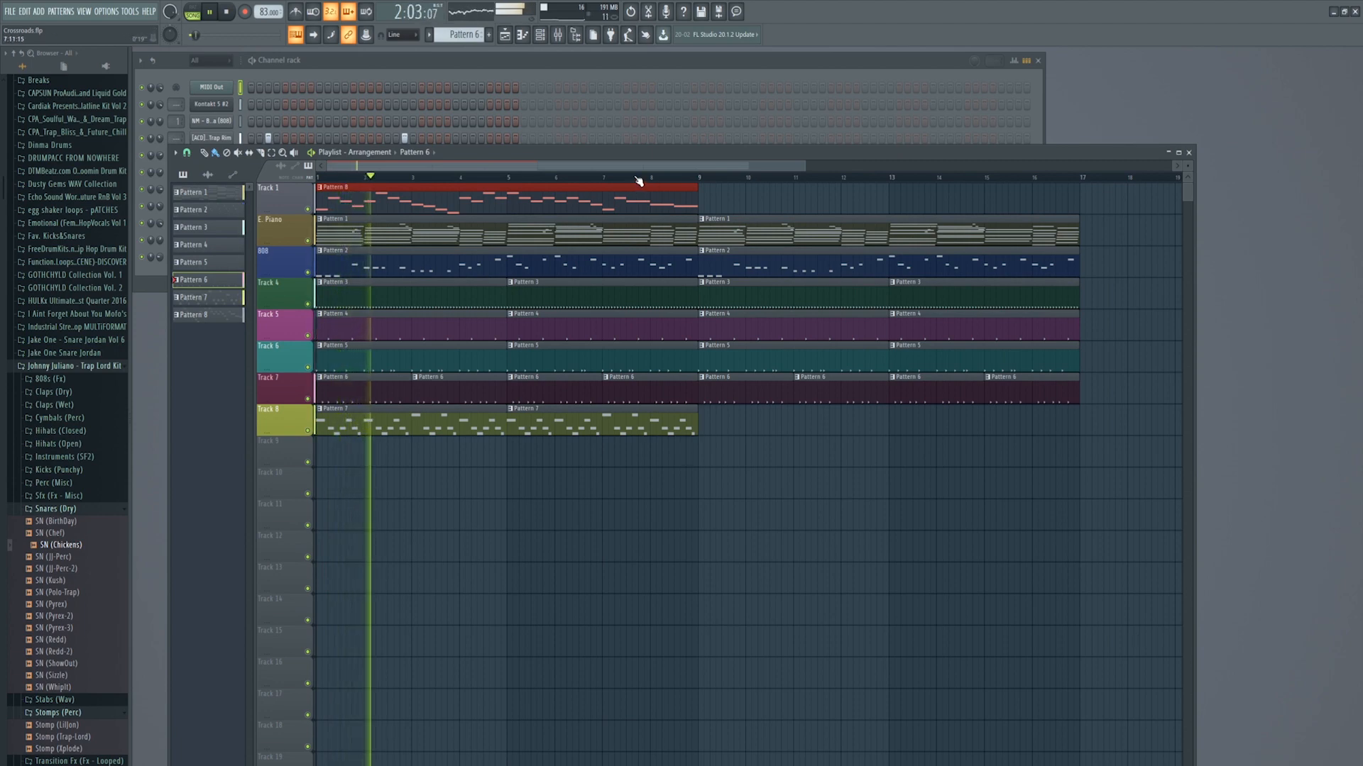
scroll(639, 182, "up", 1)
scroll(640, 181, "down", 1)
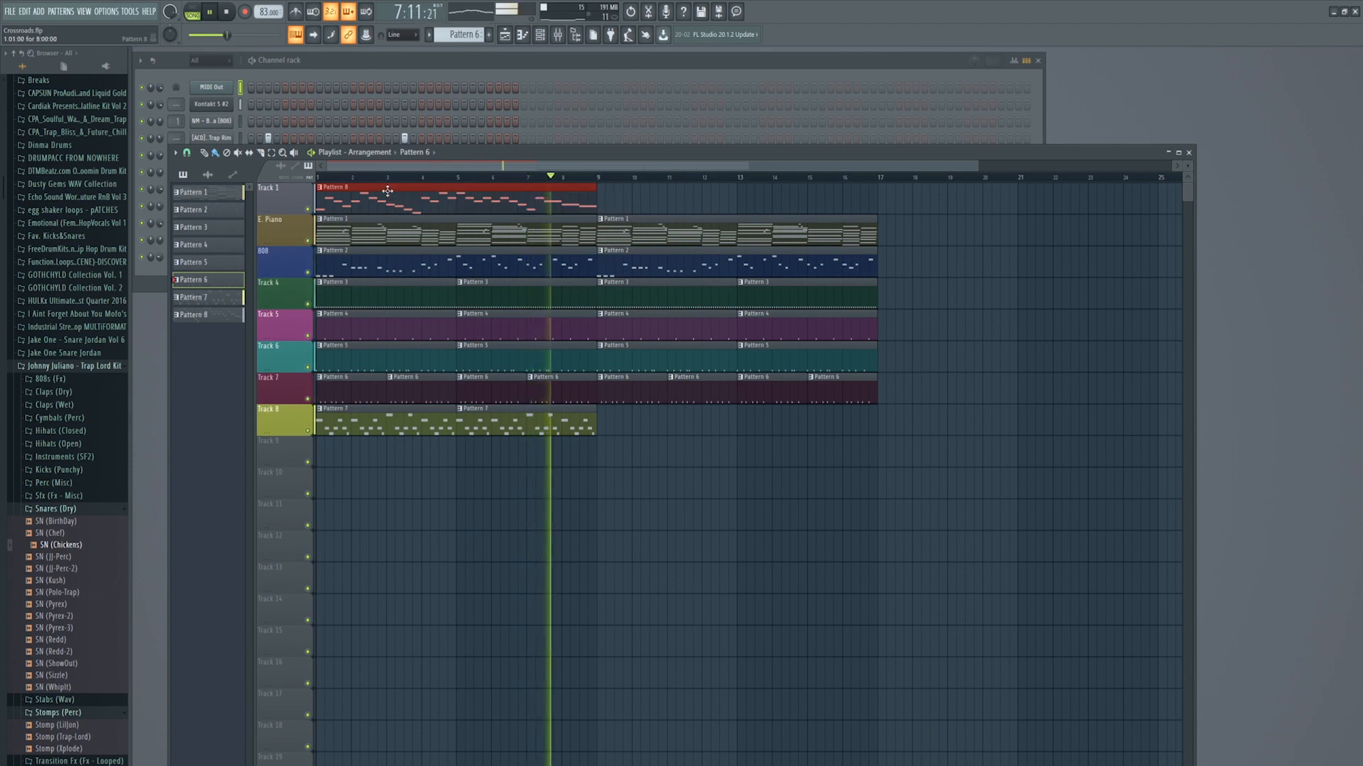
- Duplicate the Pattern 8 clip on Track 1 and the Pattern 7 clips on Track 8 to fill sixteen bars
key("ctrl+b")
left_click_drag(650, 406, 301, 430)
key("ctrl+b")
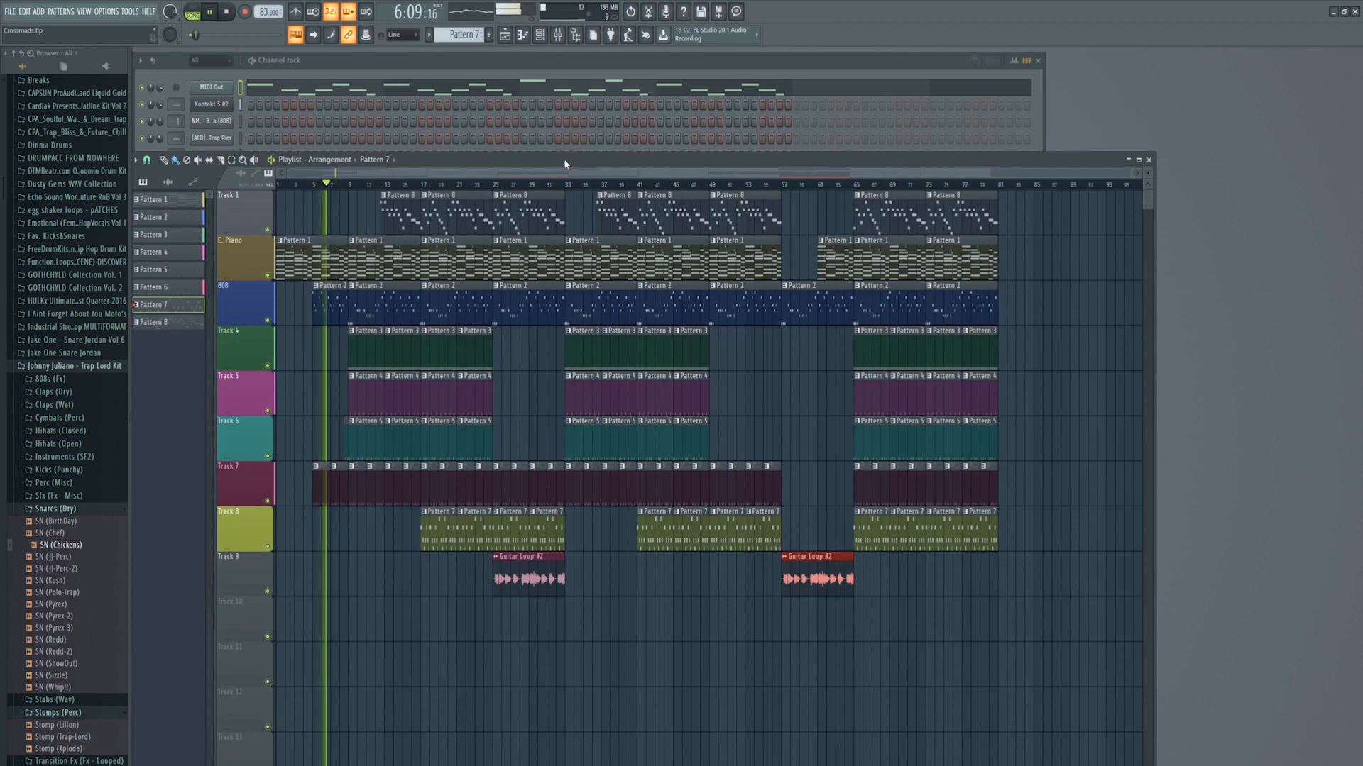
- Review the Bodega 808 bass notes of Pattern 2 in the piano roll during playback and return to the playlist
double_click(323, 303)
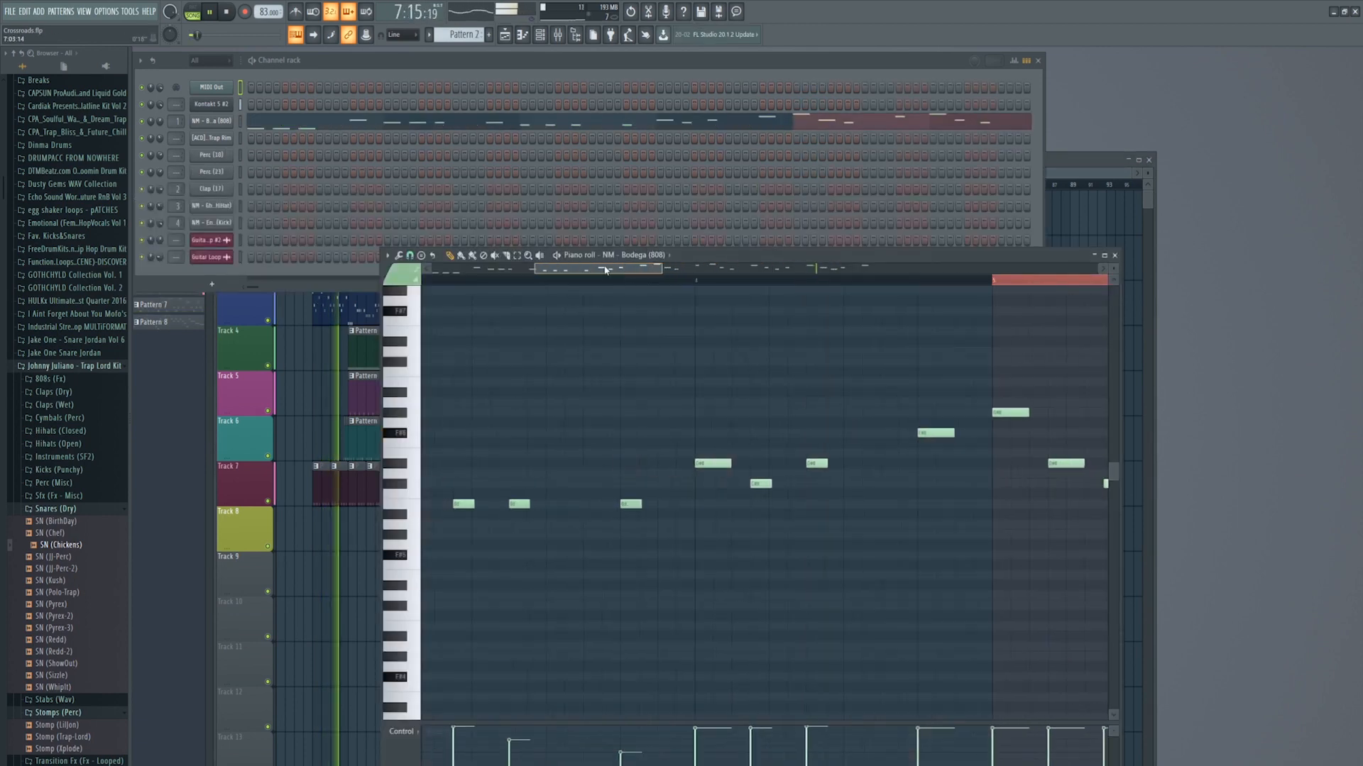
left_click_drag(576, 271, 626, 273)
scroll(655, 282, "down", 5)
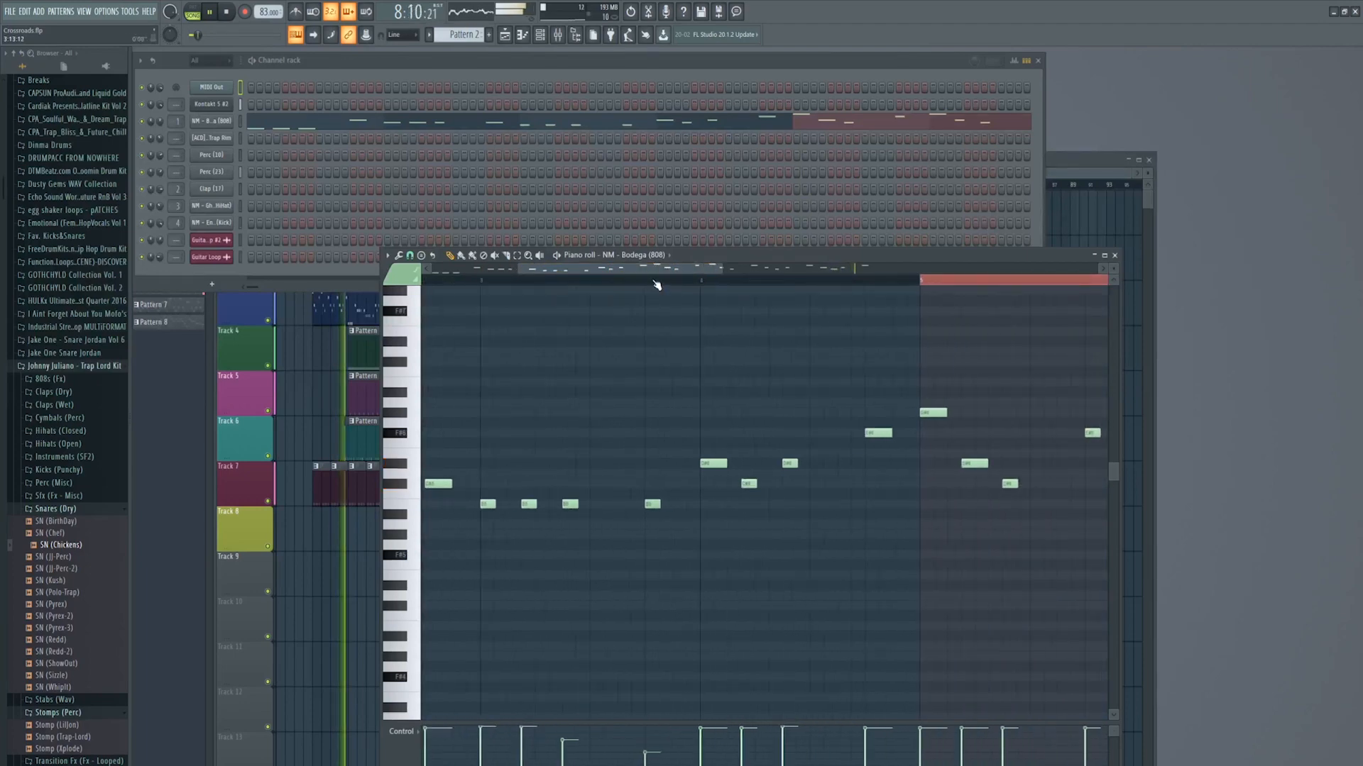
scroll(659, 285, "down", 2)
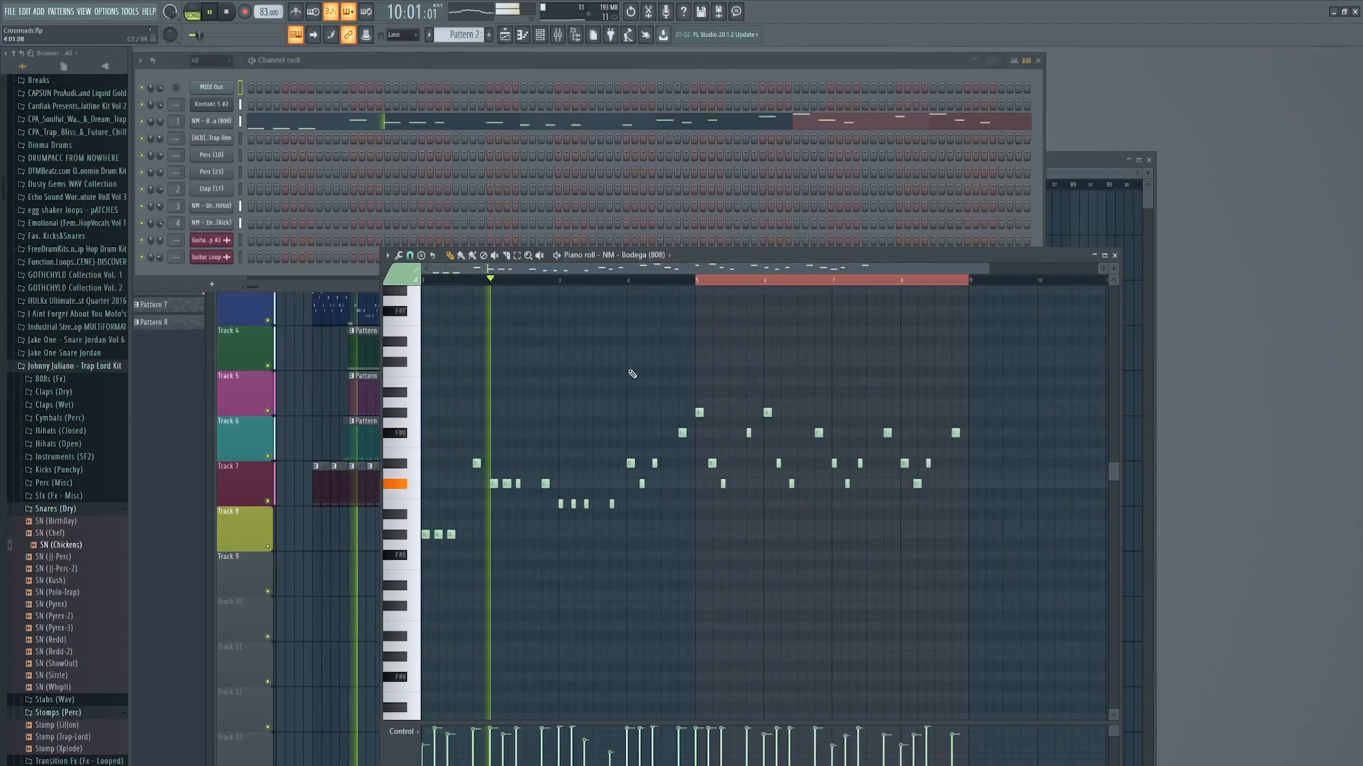
scroll(623, 282, "up", 3)
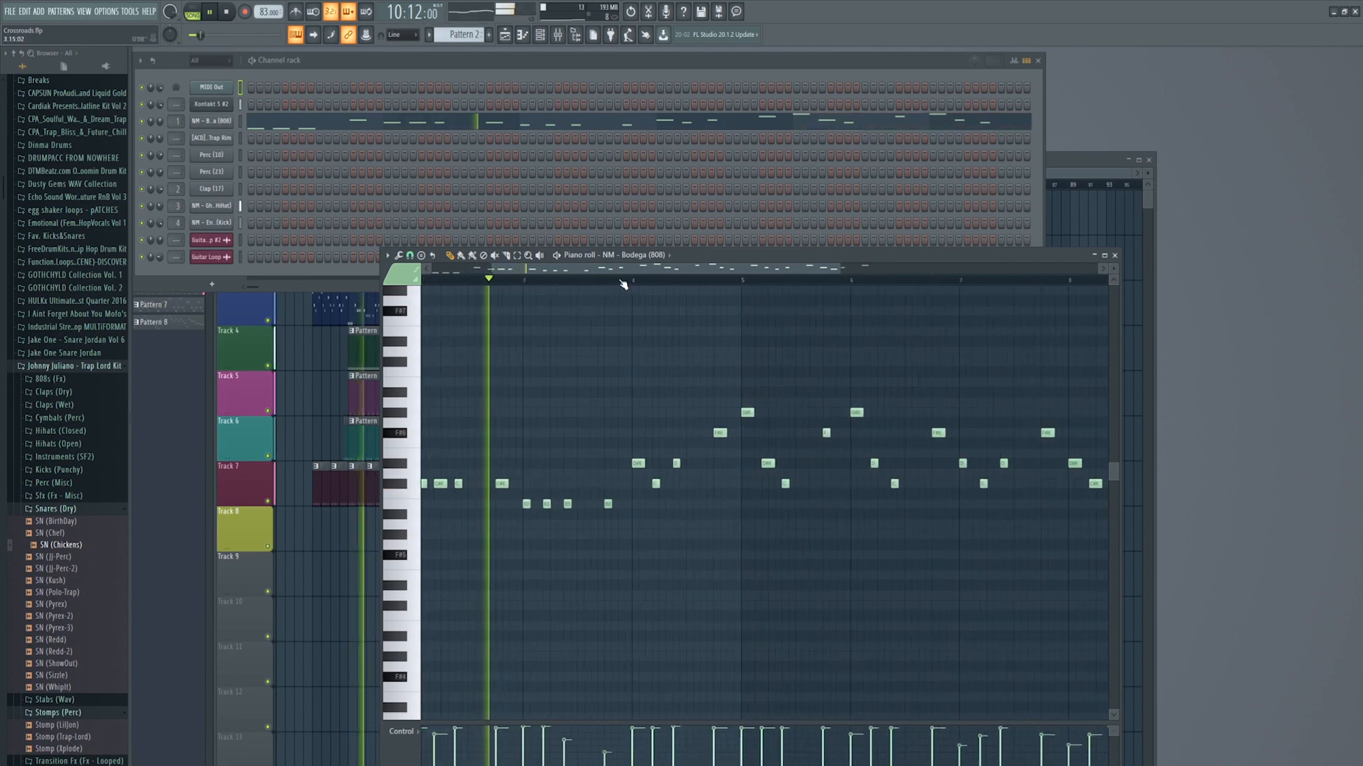
scroll(742, 281, "up", 2)
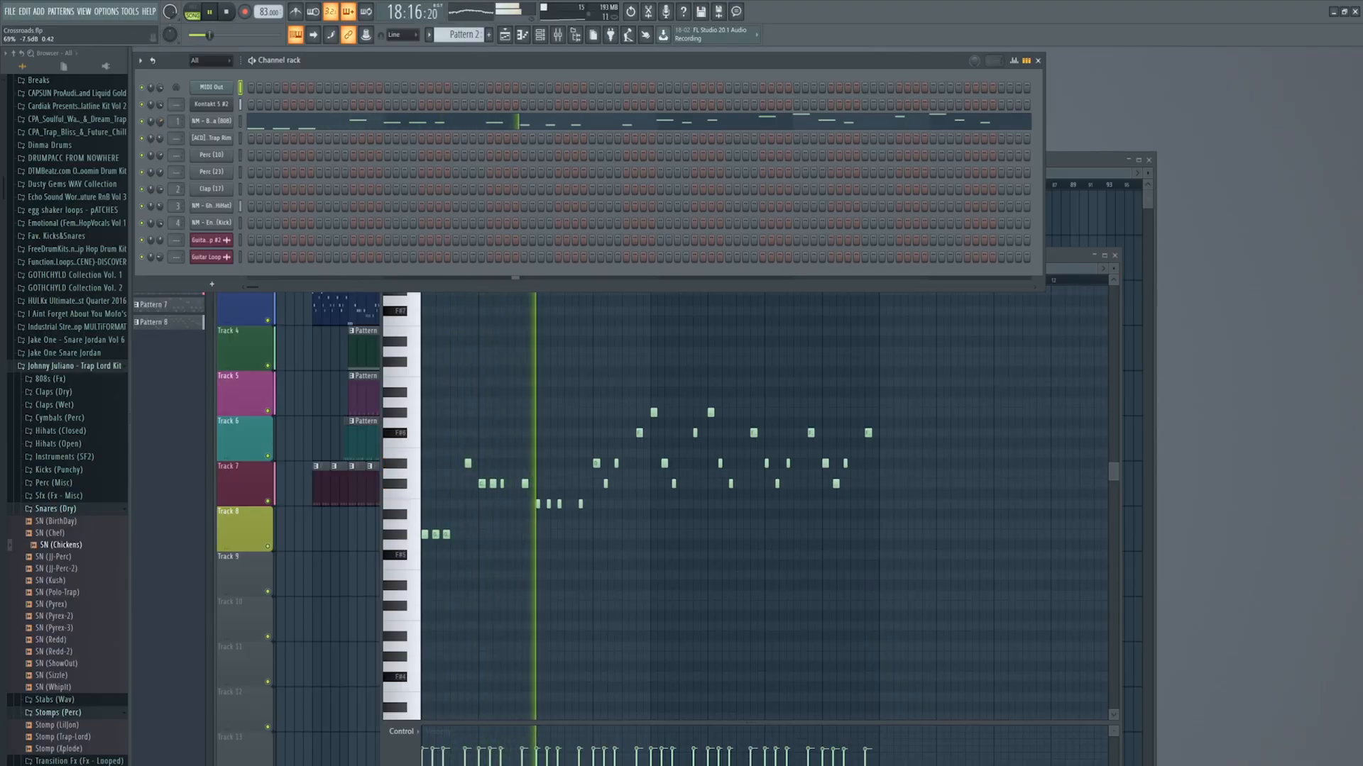
left_click(1116, 256)
left_click(1082, 162)
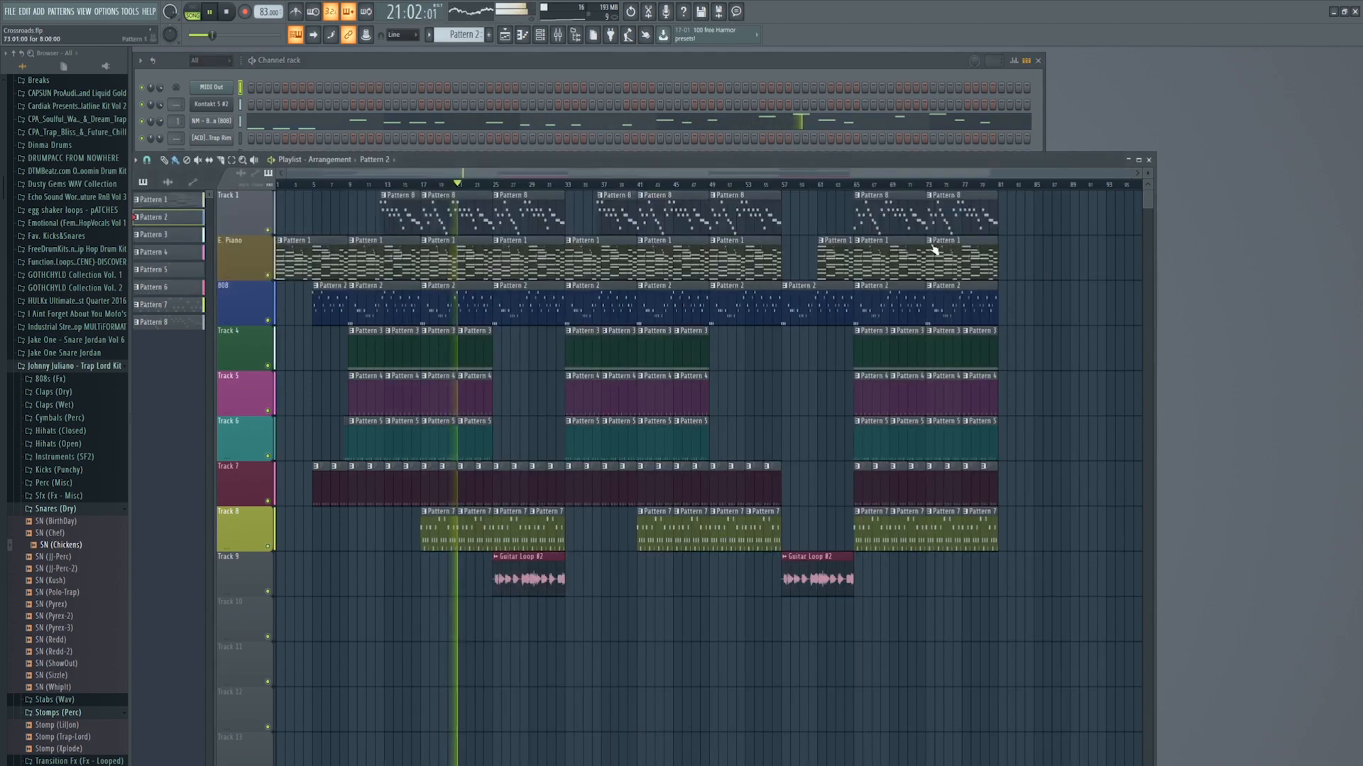